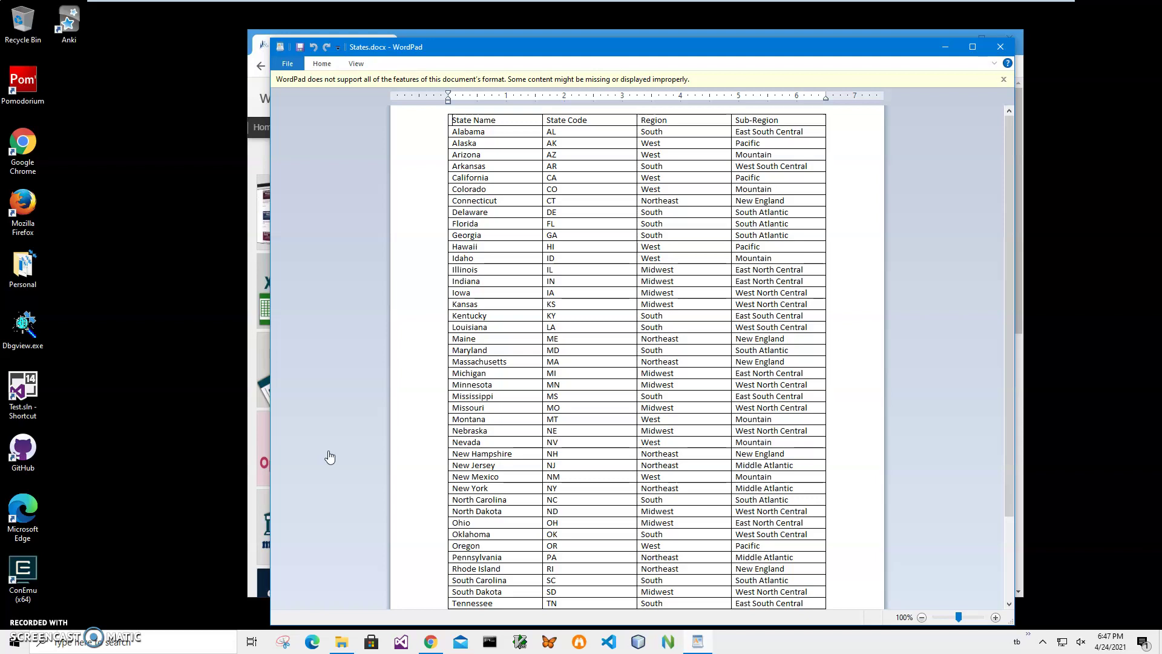
Shift the WordPad window left and review the top of the States table
{"action": "left_click", "coordinate": [508, 47]}
{"action": "left_click_drag", "start_coordinate": [506, 47], "coordinate": [428, 47]}
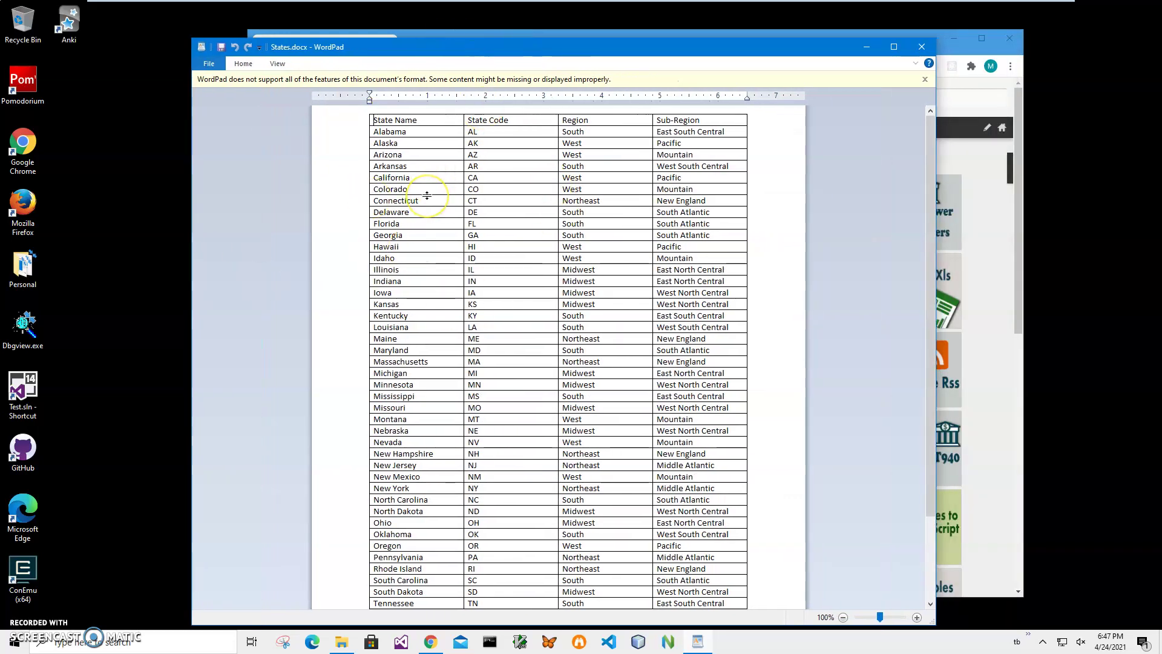
{"action": "left_click", "coordinate": [480, 227]}
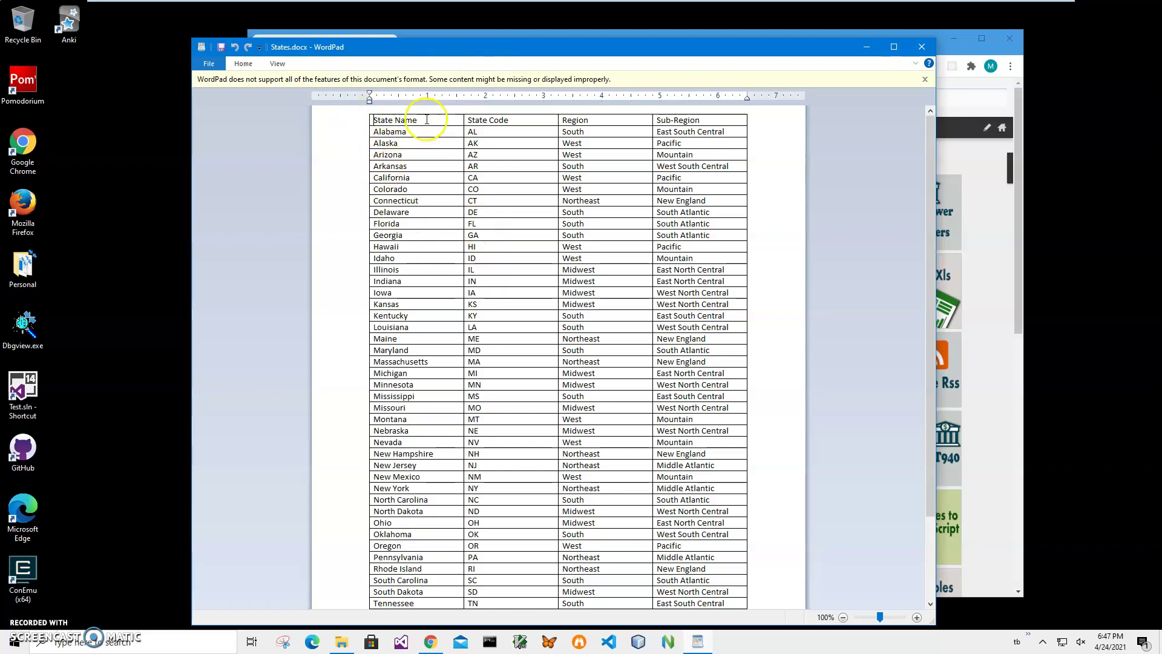
{"action": "key", "text": "ctrl+Home"}
{"action": "scroll", "coordinate": [445, 339], "scroll_direction": "down", "scroll_amount": 3}
{"action": "scroll", "coordinate": [460, 364], "scroll_direction": "up", "scroll_amount": 3}
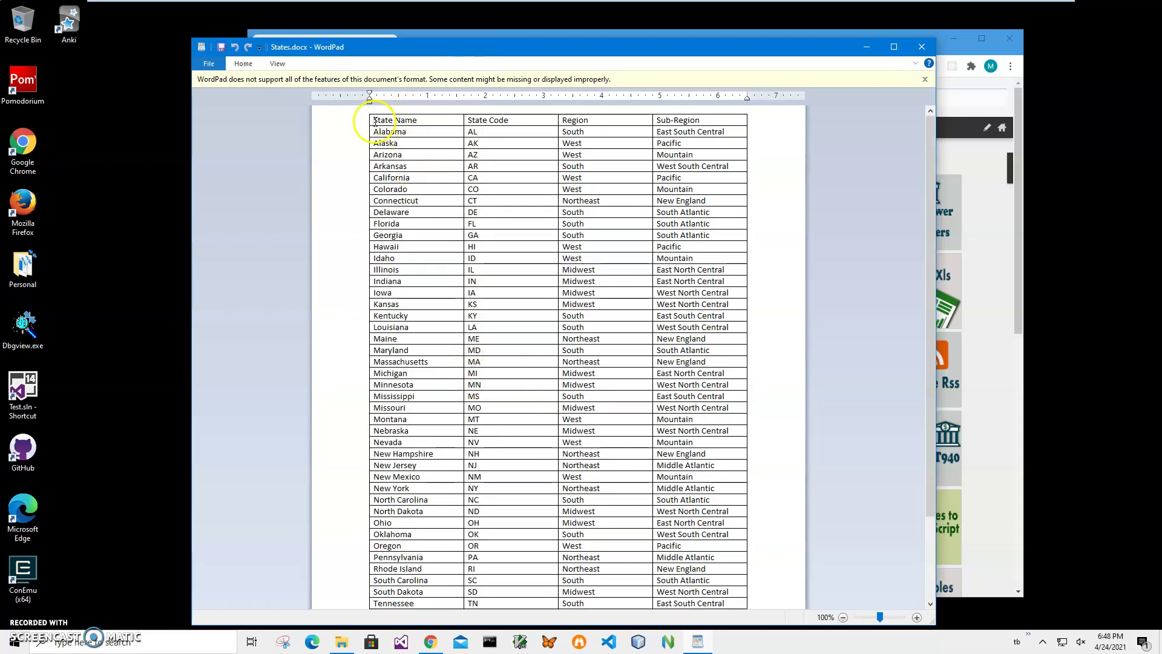
Inspect the table's header cells and briefly enlarge, then restore, the Alaska row height
{"action": "left_click_drag", "start_coordinate": [379, 116], "coordinate": [485, 120]}
{"action": "left_click", "coordinate": [603, 123]}
{"action": "left_click", "coordinate": [695, 120]}
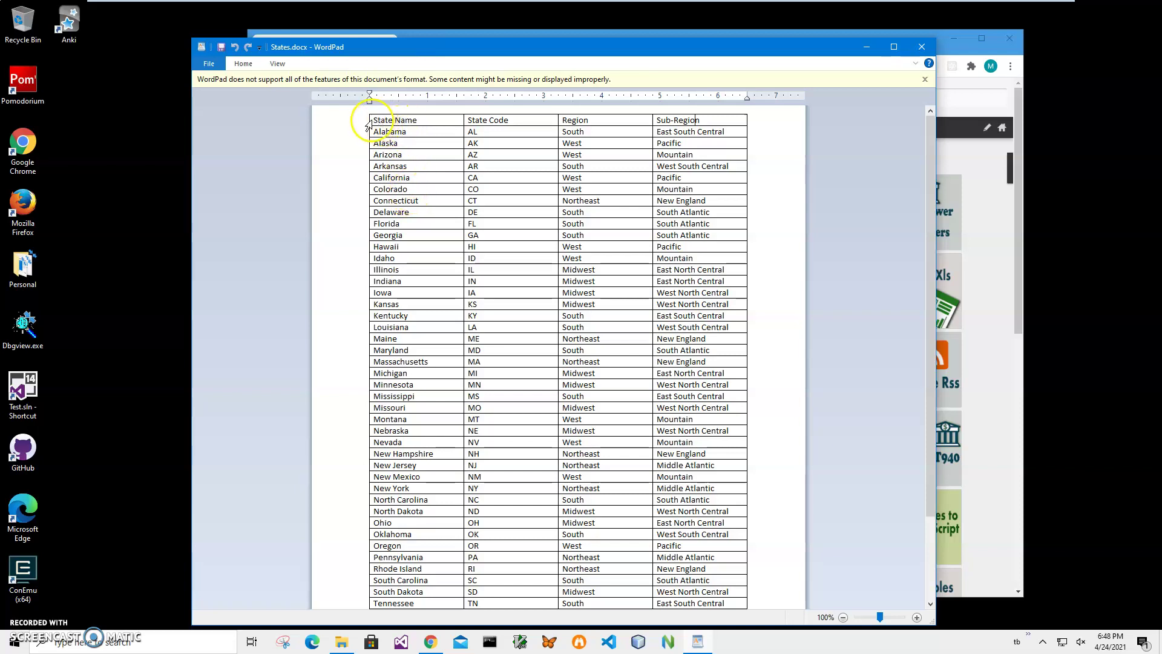
{"action": "left_click_drag", "start_coordinate": [388, 148], "coordinate": [410, 190]}
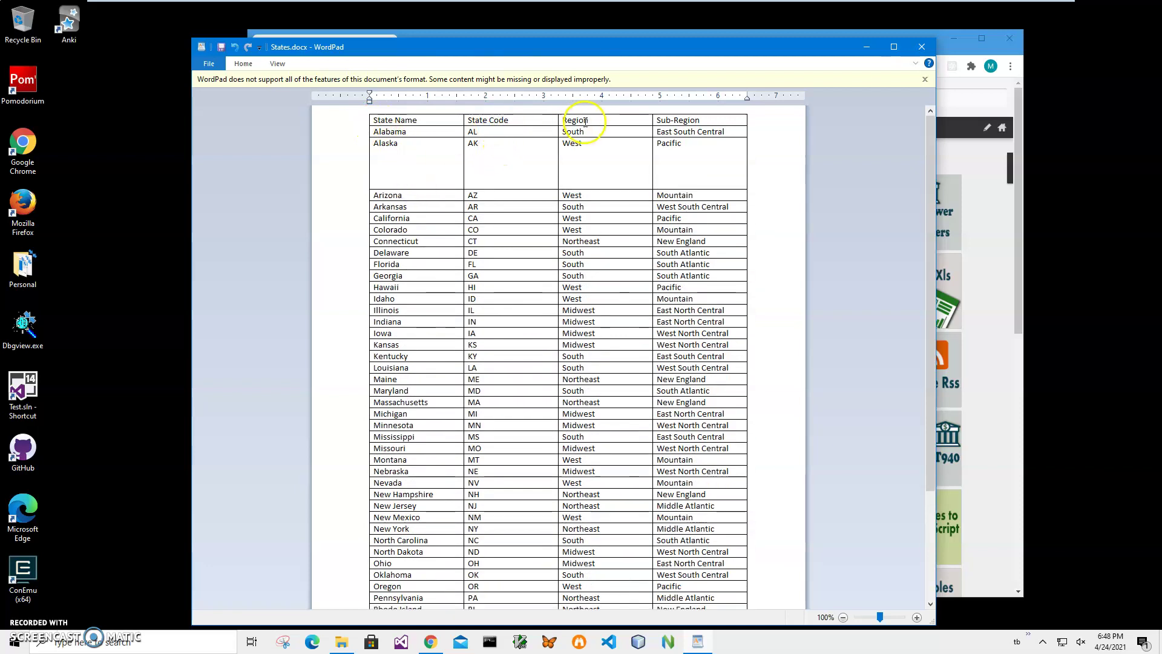
{"action": "left_click_drag", "start_coordinate": [406, 188], "coordinate": [406, 152]}
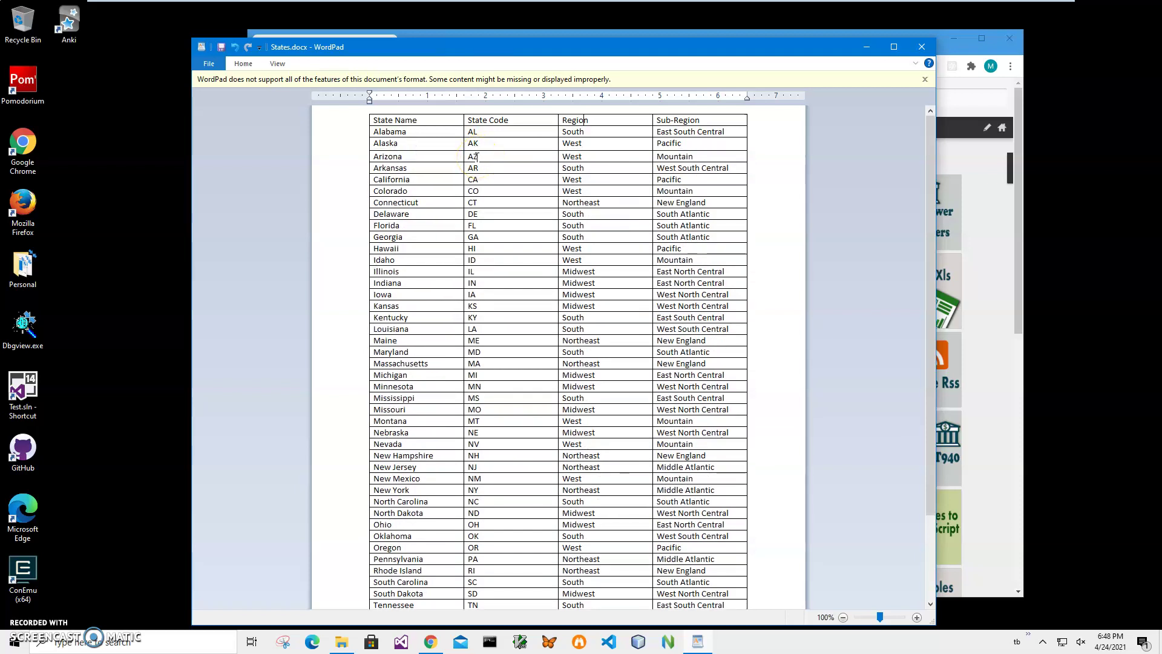
{"action": "left_click", "coordinate": [438, 169]}
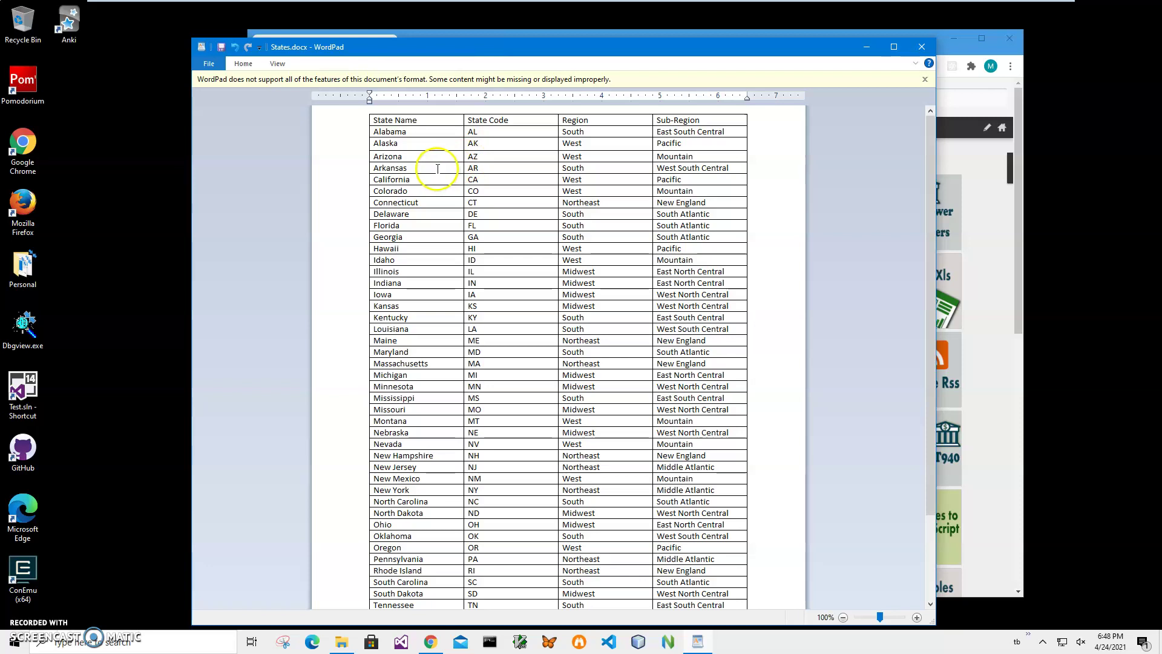
Close WordPad without saving States.docx and focus the whiterock site's search field
{"action": "left_click_drag", "start_coordinate": [405, 53], "coordinate": [531, 57]}
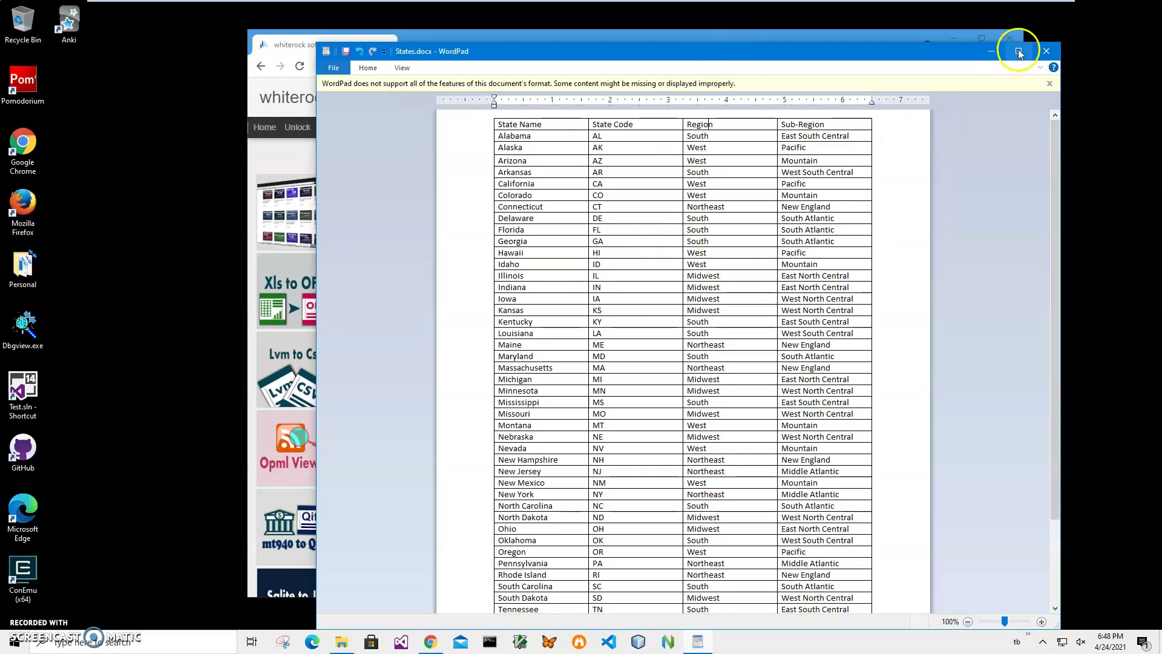
{"action": "left_click", "coordinate": [1046, 51]}
{"action": "left_click", "coordinate": [708, 350]}
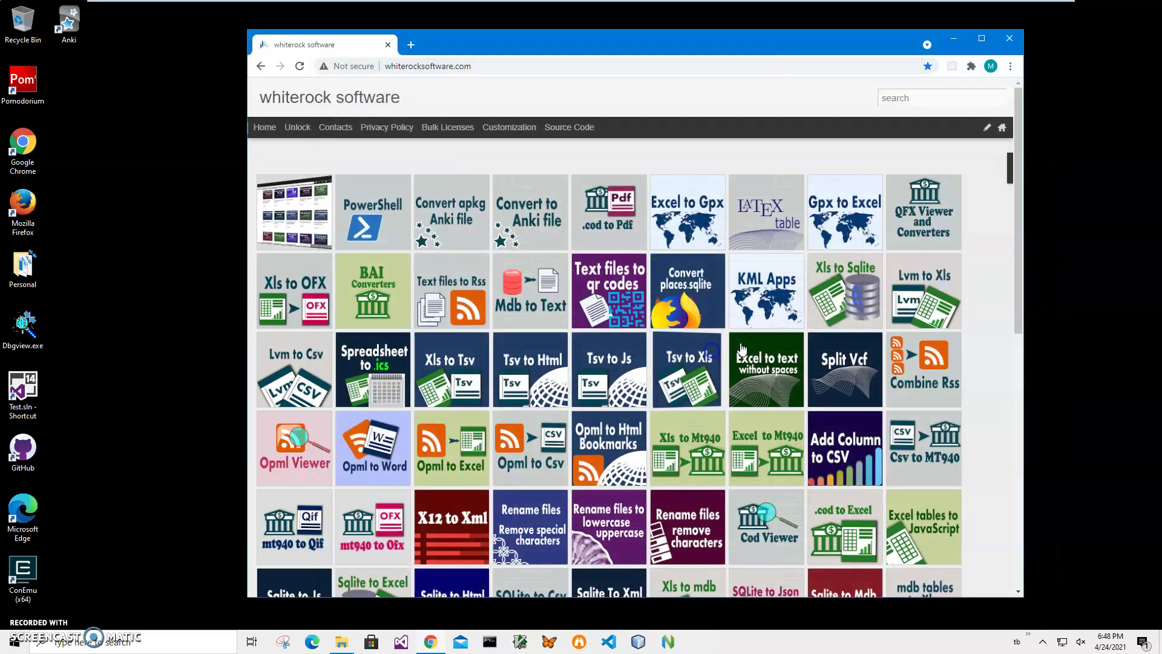
{"action": "left_click_drag", "start_coordinate": [518, 40], "coordinate": [445, 40]}
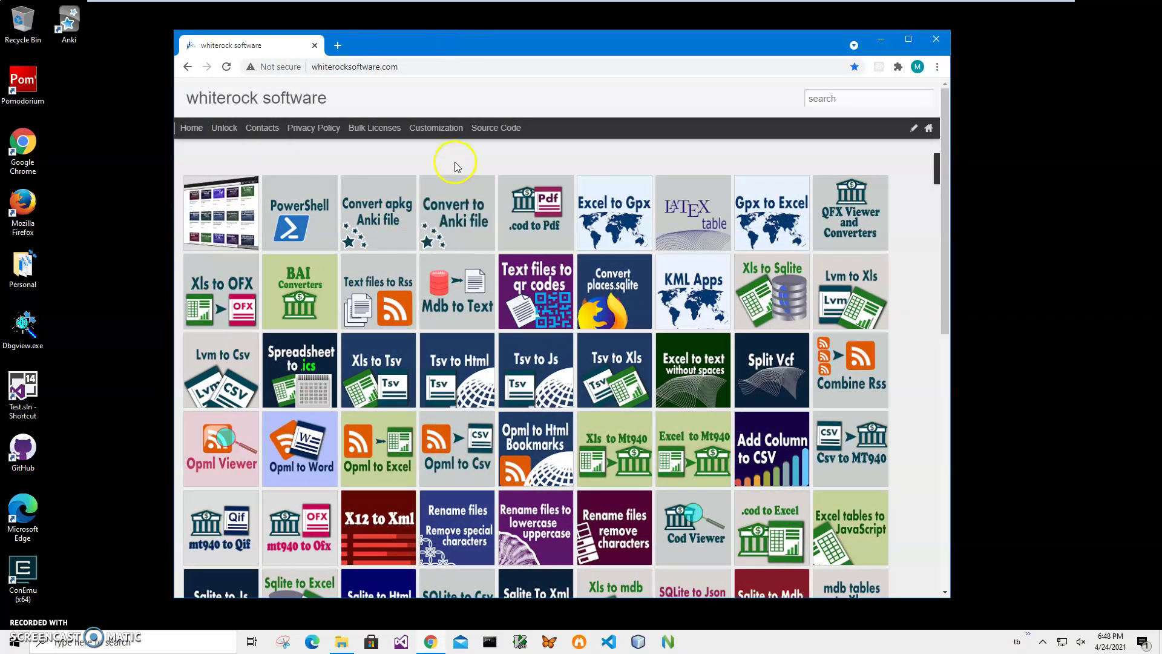
{"action": "left_click", "coordinate": [847, 101]}
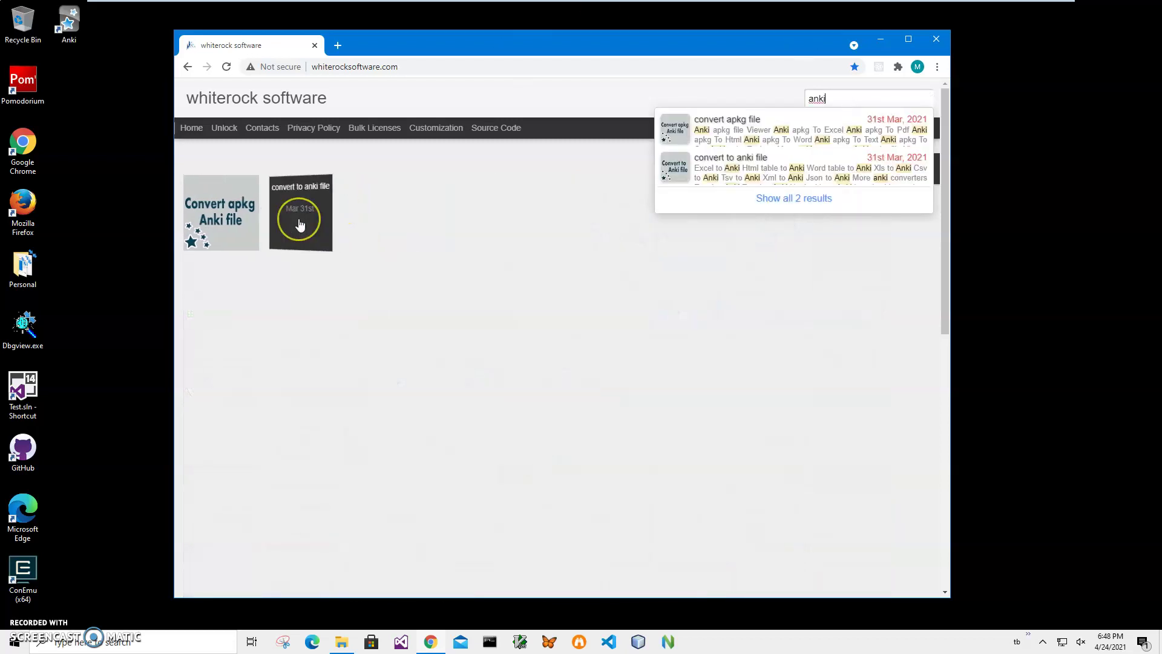
Open the 'convert to anki file' post and download the WordtabletoAnkiSetup zip
{"action": "left_click", "coordinate": [300, 224]}
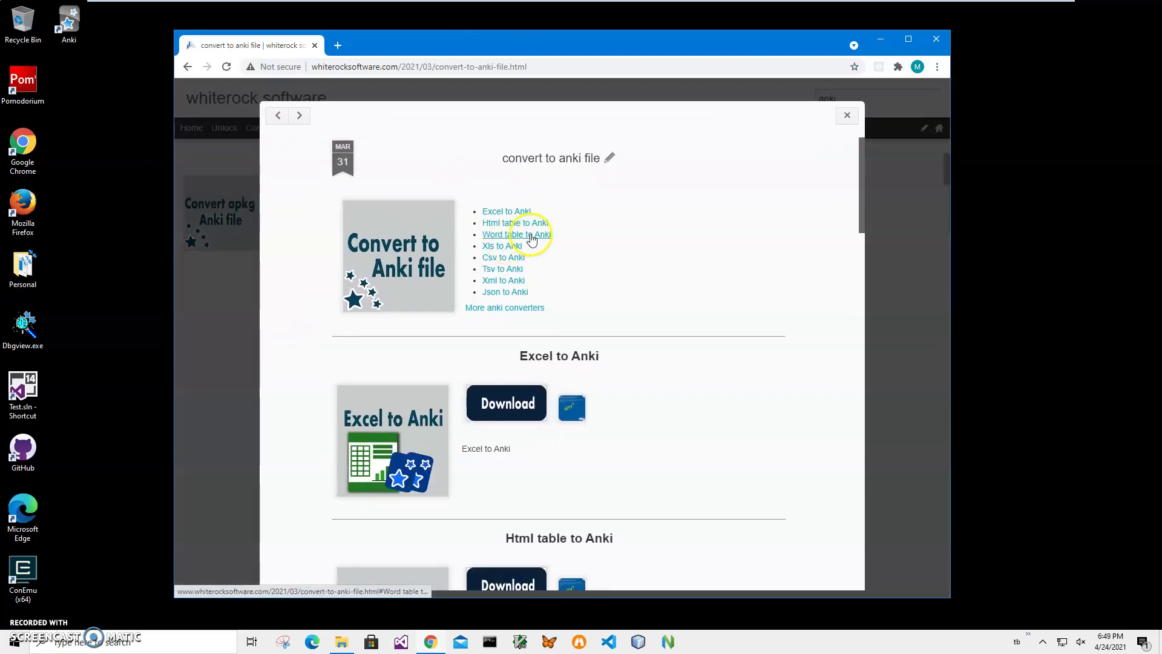
{"action": "left_click", "coordinate": [528, 234]}
{"action": "left_click", "coordinate": [517, 192]}
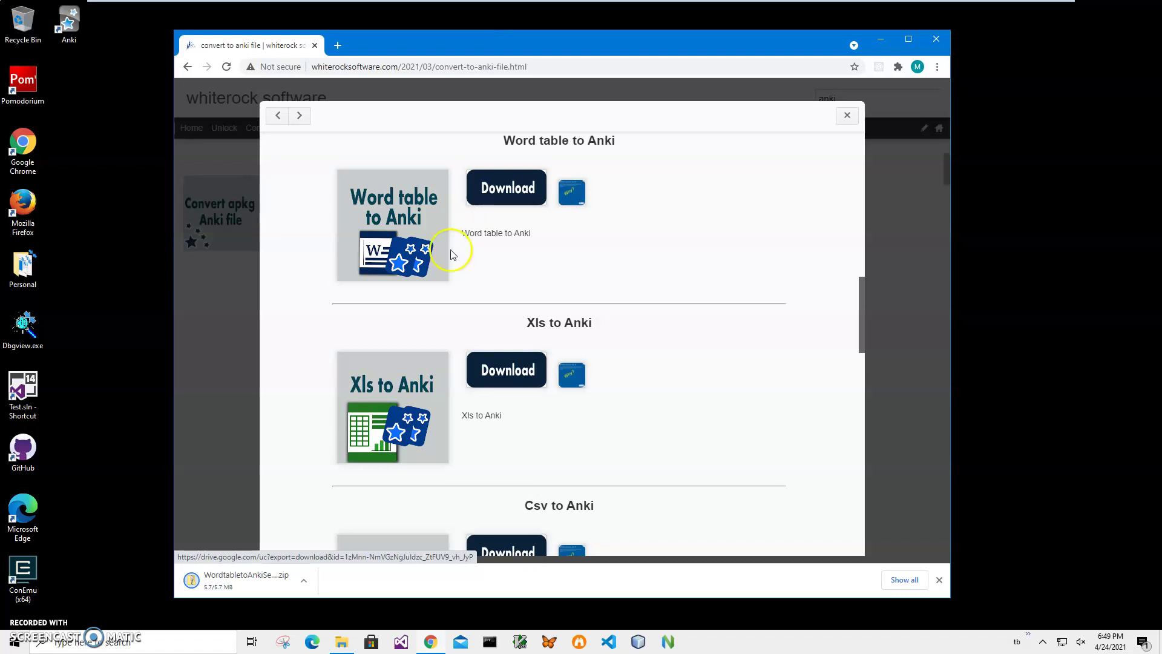
Open the setup zip and run WordtabletoAnkiSetup.msi past the unrecognised-app warning
{"action": "left_click", "coordinate": [234, 584]}
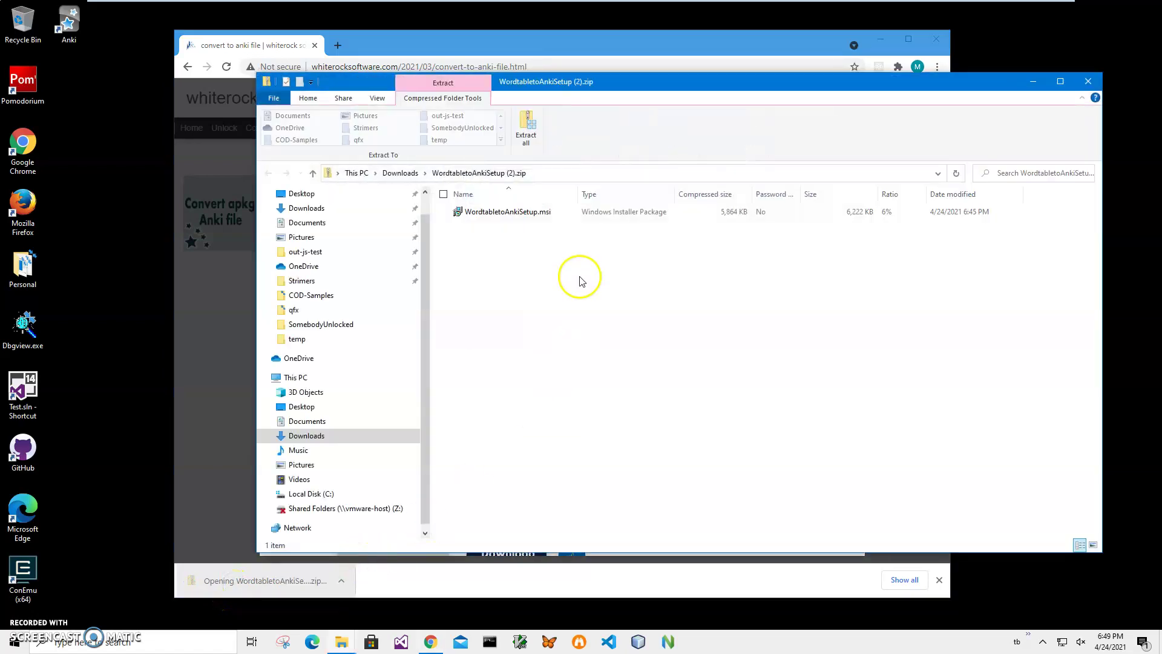
{"action": "double_click", "coordinate": [522, 212]}
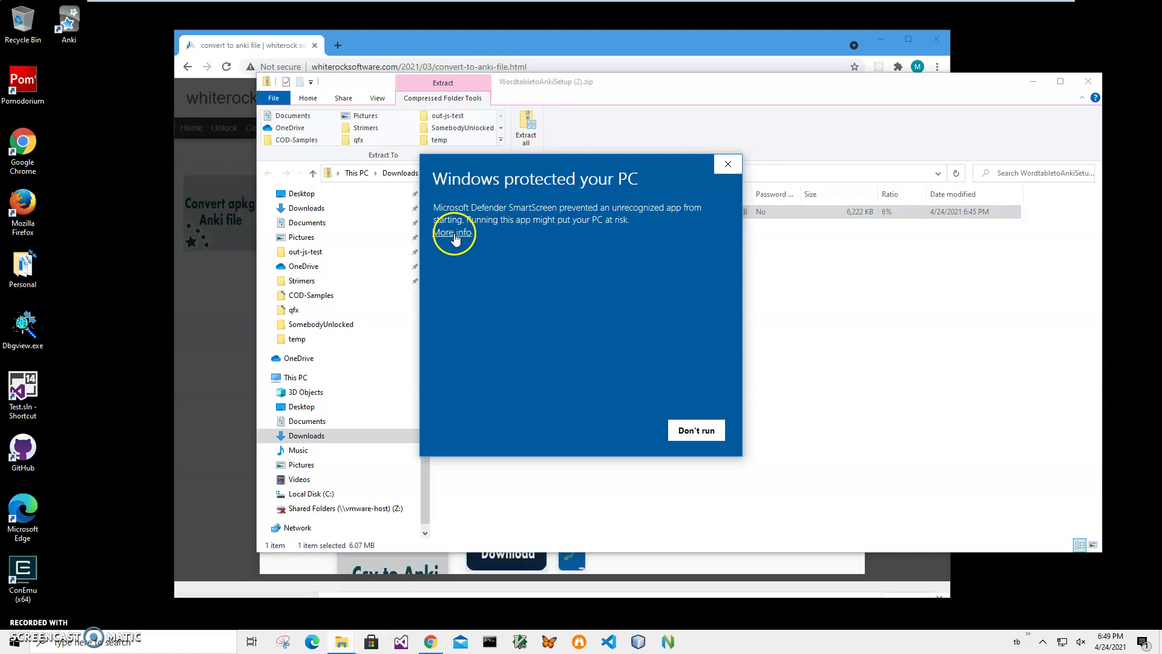
{"action": "left_click", "coordinate": [454, 234]}
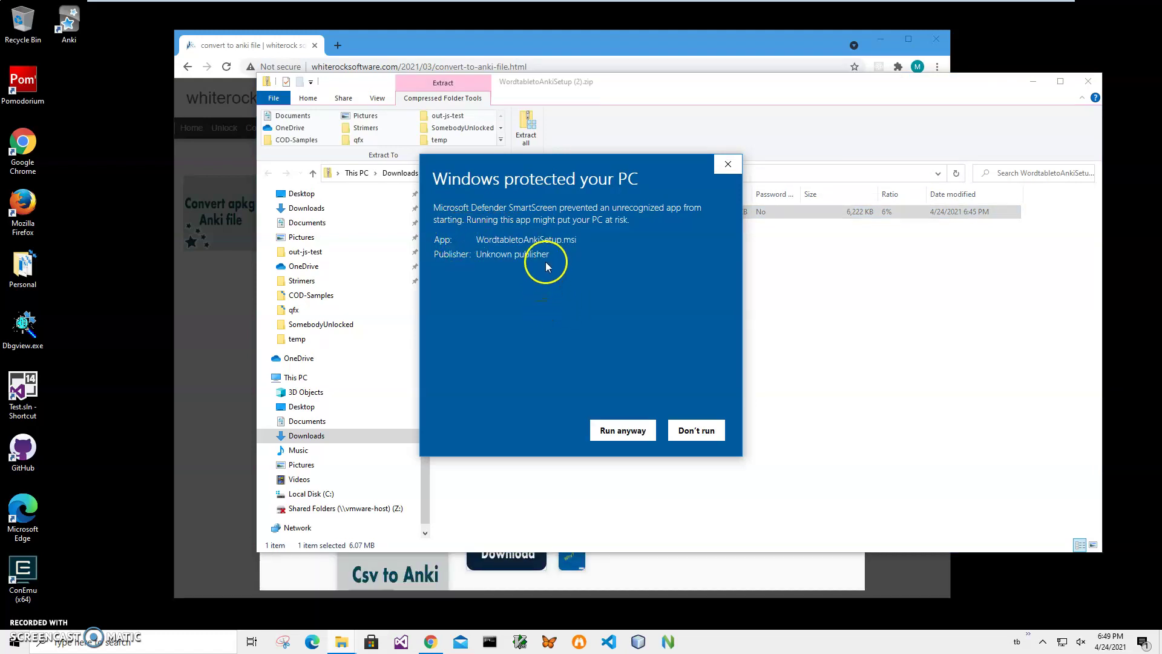
{"action": "left_click_drag", "start_coordinate": [549, 255], "coordinate": [389, 261]}
{"action": "left_click", "coordinate": [463, 260]}
{"action": "left_click", "coordinate": [657, 425]}
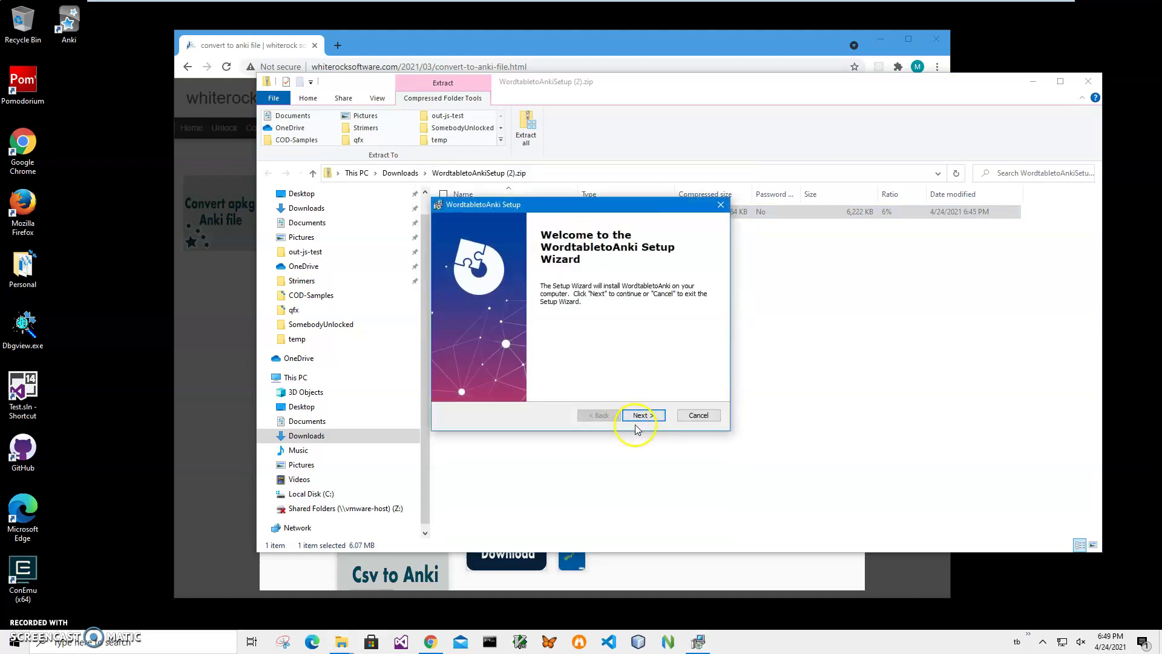
Complete the setup wizard with the default folder, then close Explorer and the browser
{"action": "left_click", "coordinate": [640, 417]}
{"action": "left_click", "coordinate": [642, 416]}
{"action": "left_click", "coordinate": [647, 417]}
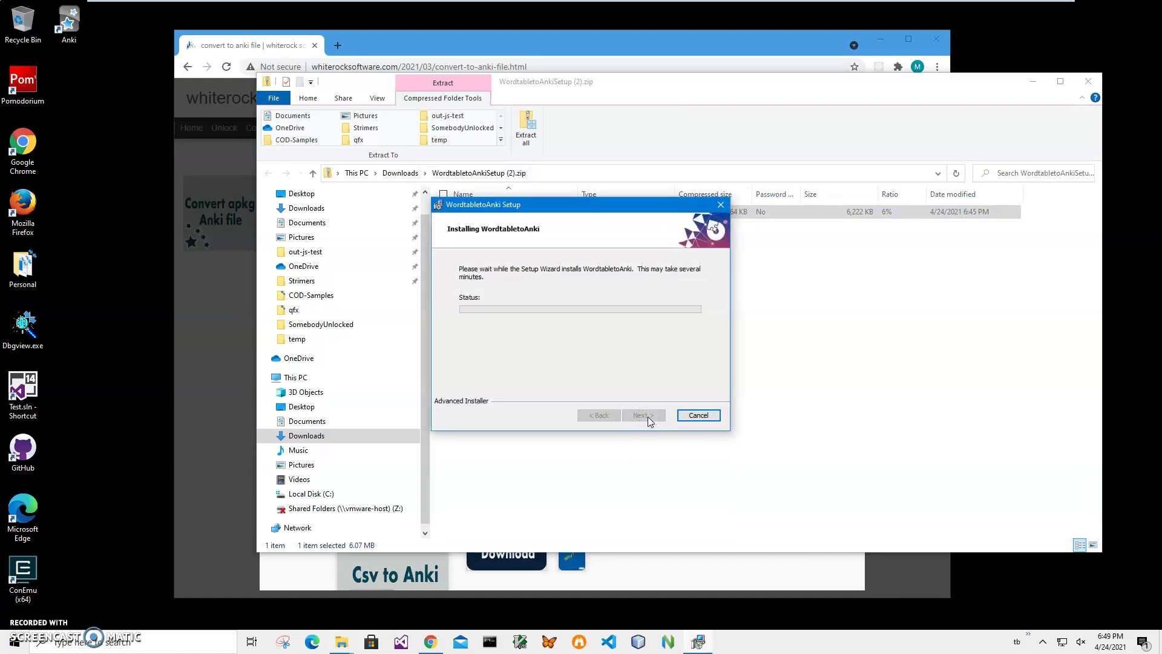
{"action": "left_click", "coordinate": [547, 417]}
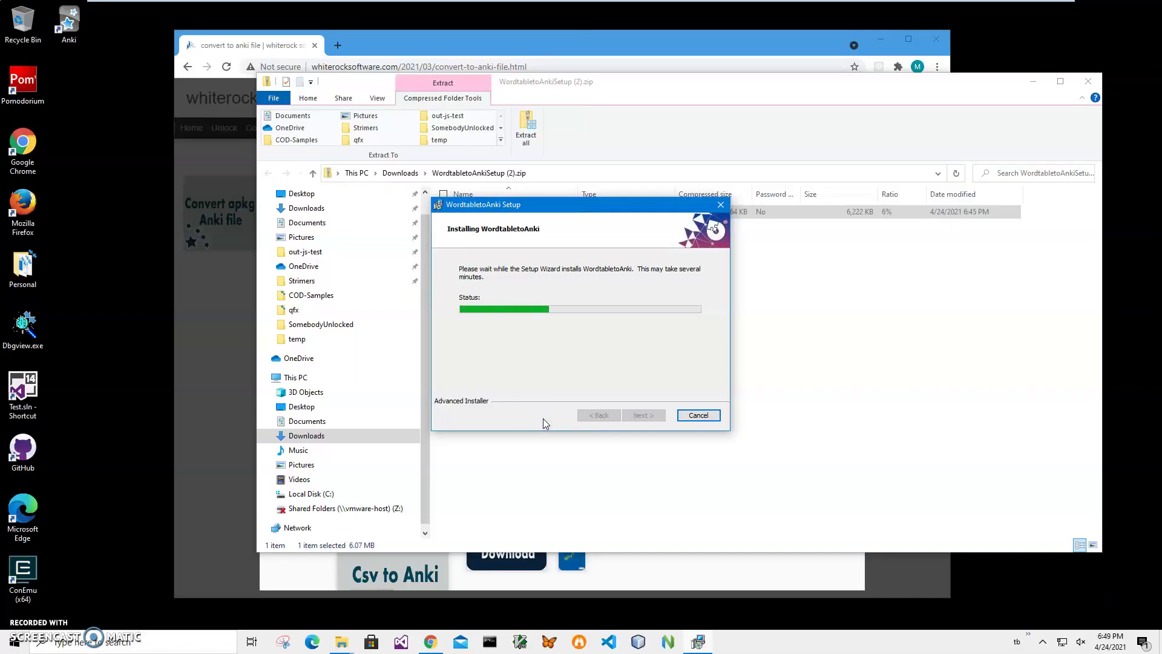
{"action": "left_click", "coordinate": [640, 416]}
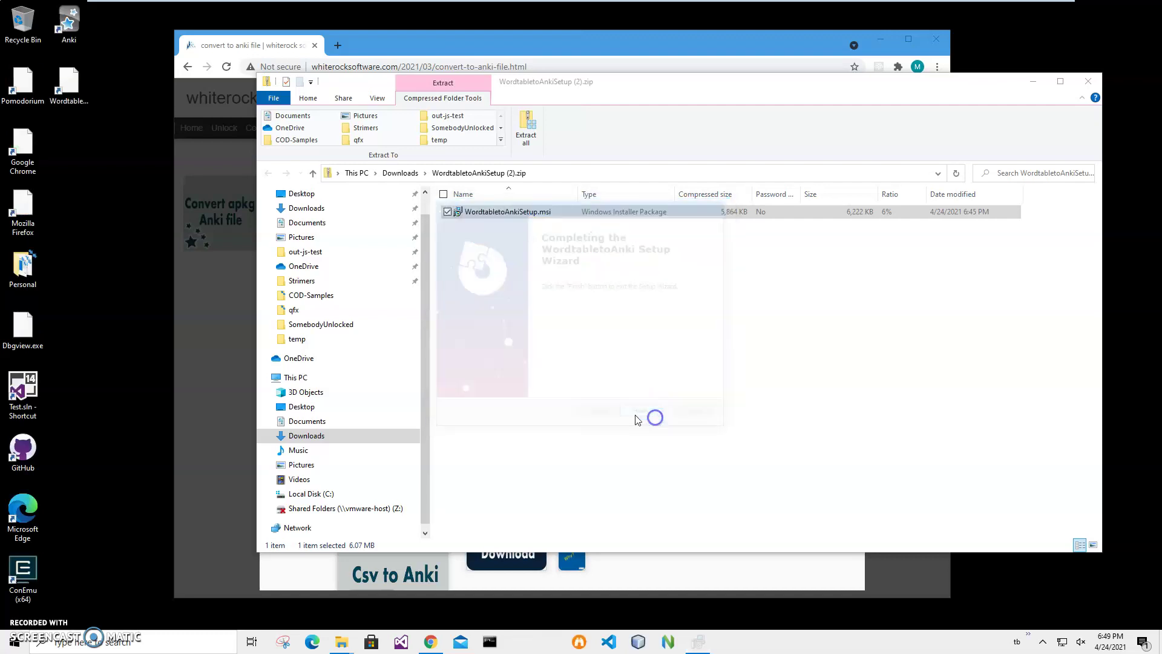
{"action": "left_click", "coordinate": [78, 103]}
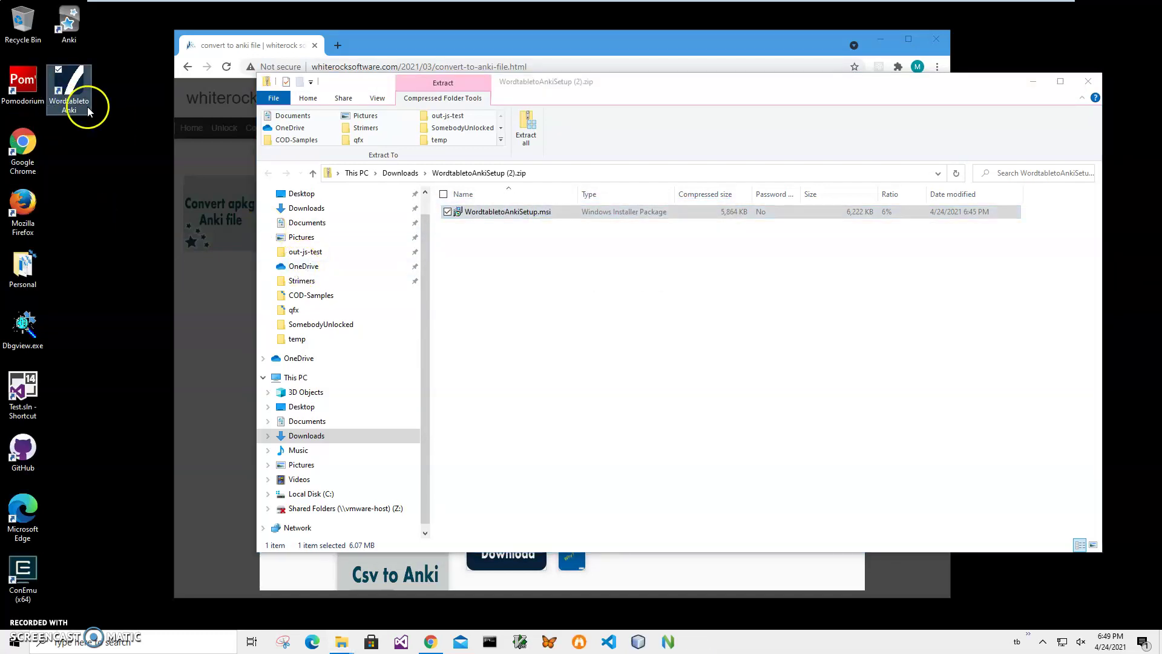
{"action": "left_click", "coordinate": [1087, 85]}
{"action": "left_click", "coordinate": [937, 39]}
Launch Word table to Anki and pick States.docx from Documents as the input
{"action": "double_click", "coordinate": [71, 84]}
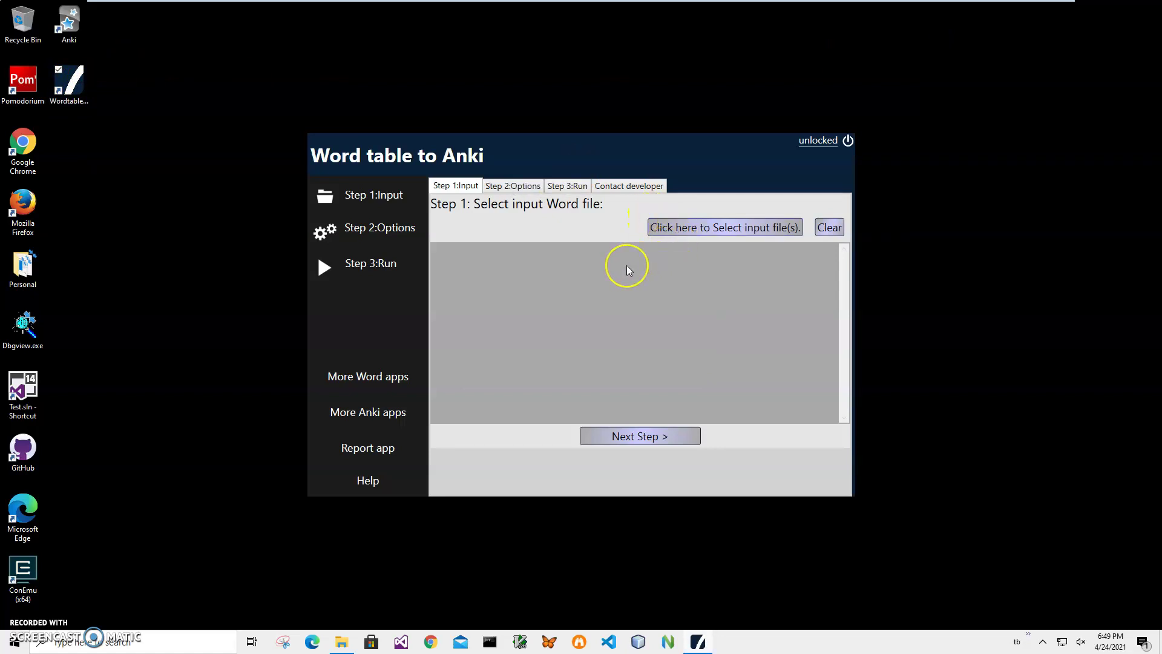
{"action": "left_click", "coordinate": [710, 227]}
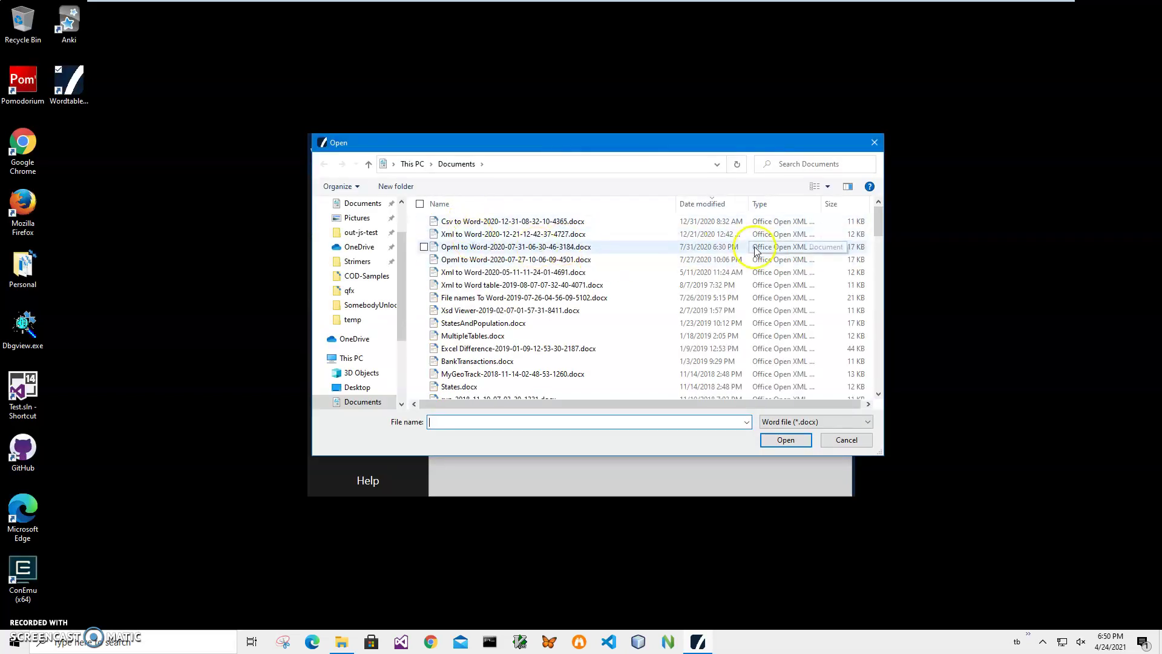
{"action": "left_click", "coordinate": [463, 387]}
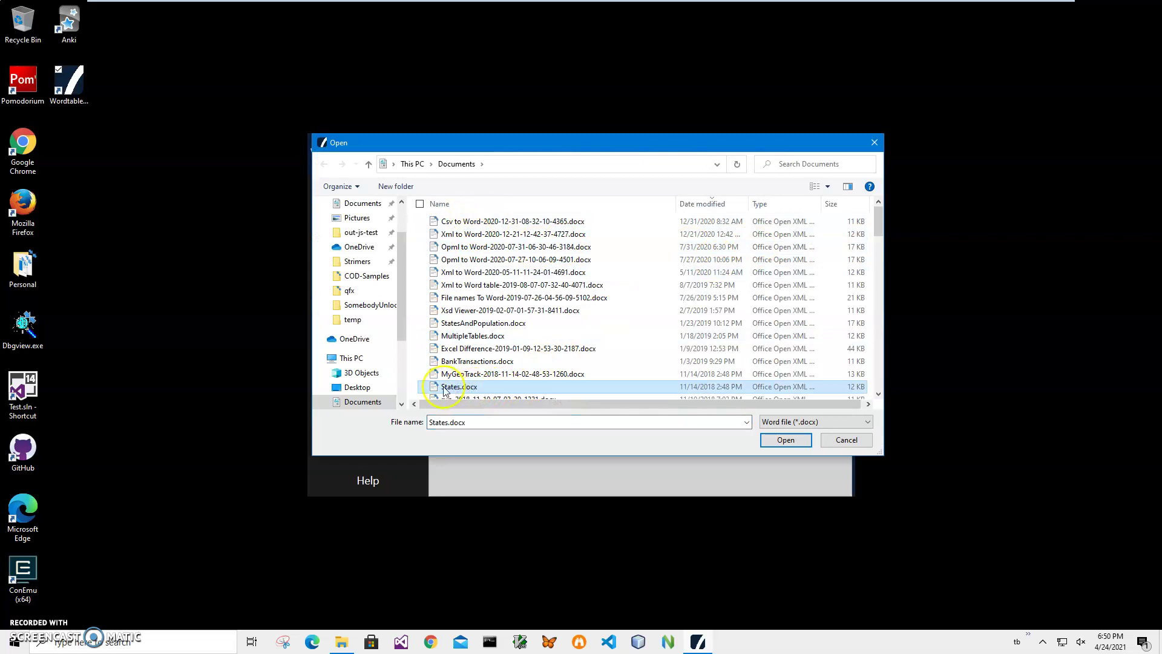
{"action": "left_click", "coordinate": [786, 440]}
{"action": "left_click", "coordinate": [542, 252]}
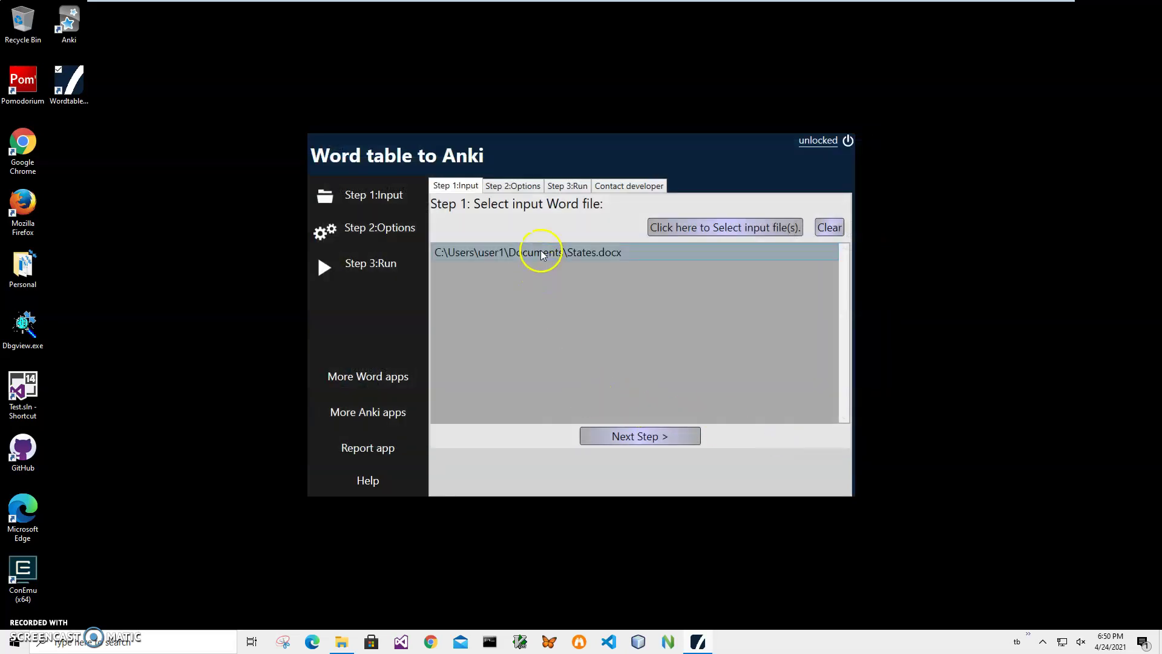
Set StateName as the question and StateCode, Region, SubRegion as answer columns 1–3
{"action": "left_click", "coordinate": [668, 439]}
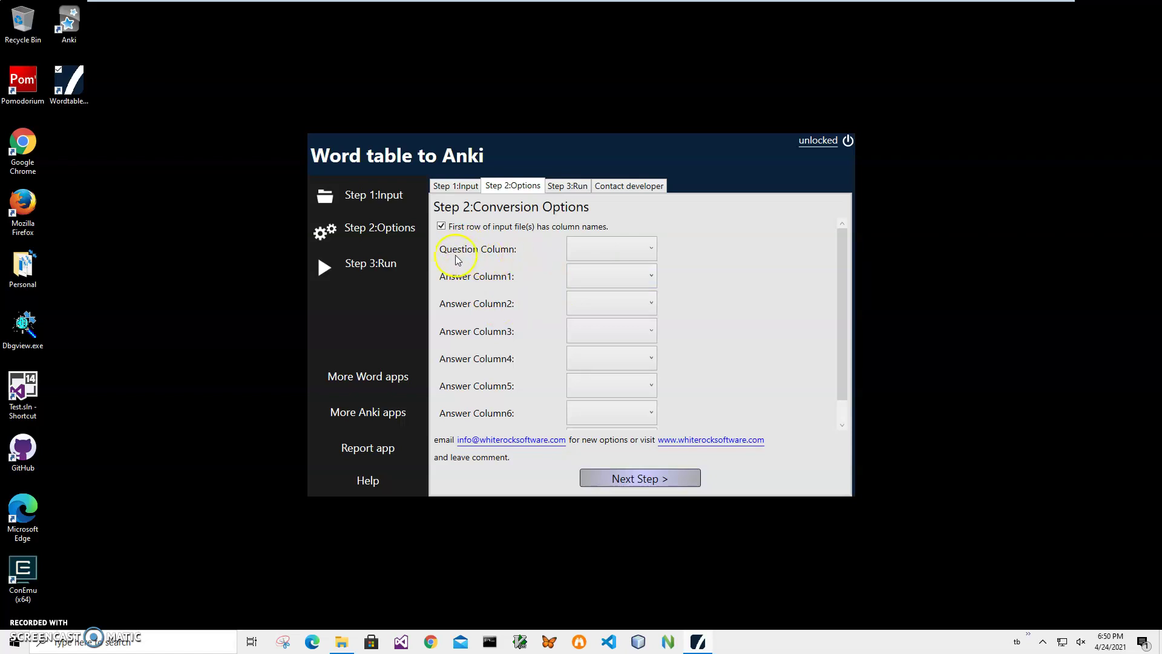
{"action": "left_click", "coordinate": [595, 257]}
{"action": "left_click", "coordinate": [606, 272]}
{"action": "left_click", "coordinate": [597, 275]}
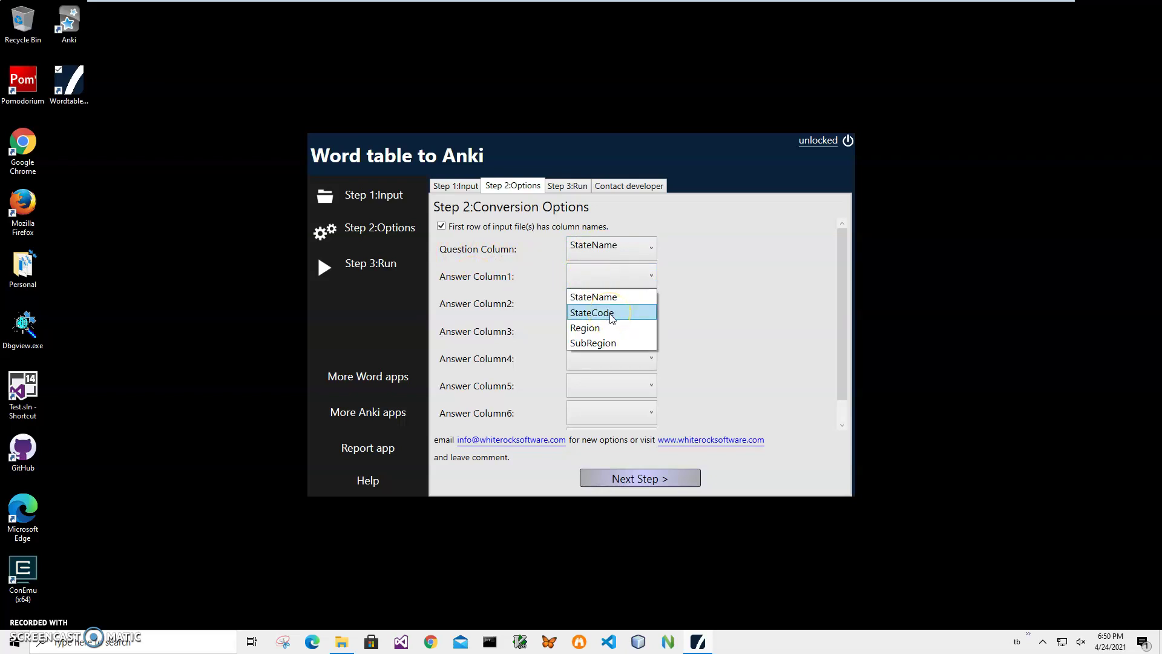
{"action": "left_click", "coordinate": [611, 318]}
{"action": "left_click", "coordinate": [602, 303]}
{"action": "left_click", "coordinate": [603, 355]}
{"action": "left_click", "coordinate": [602, 332]}
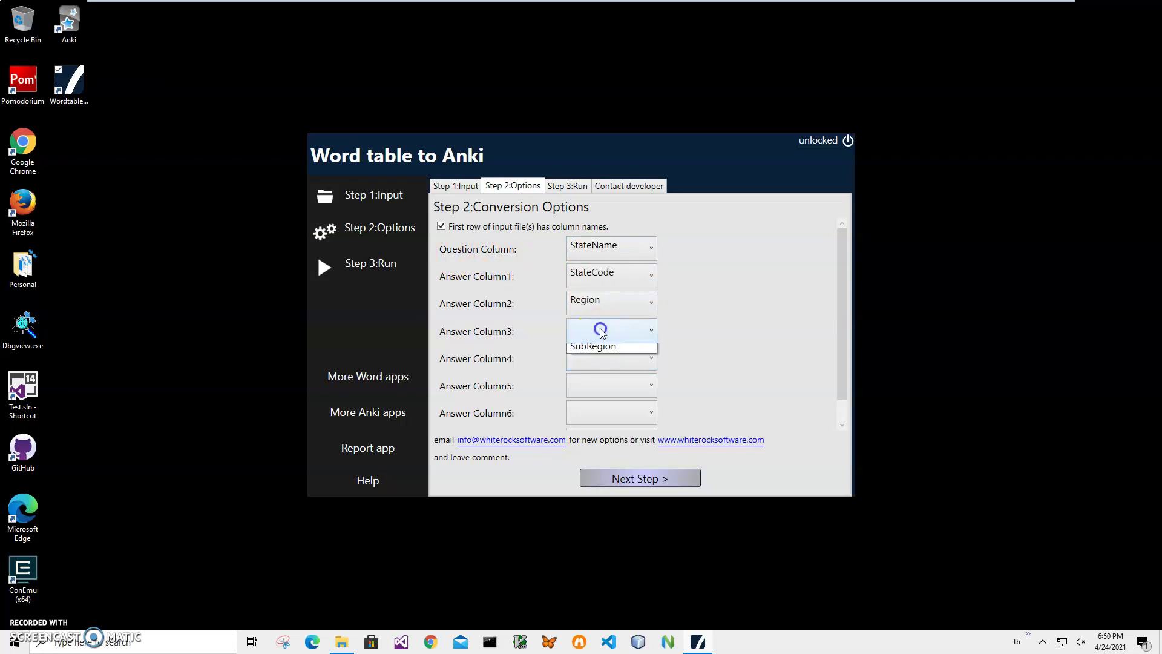
{"action": "left_click", "coordinate": [604, 399]}
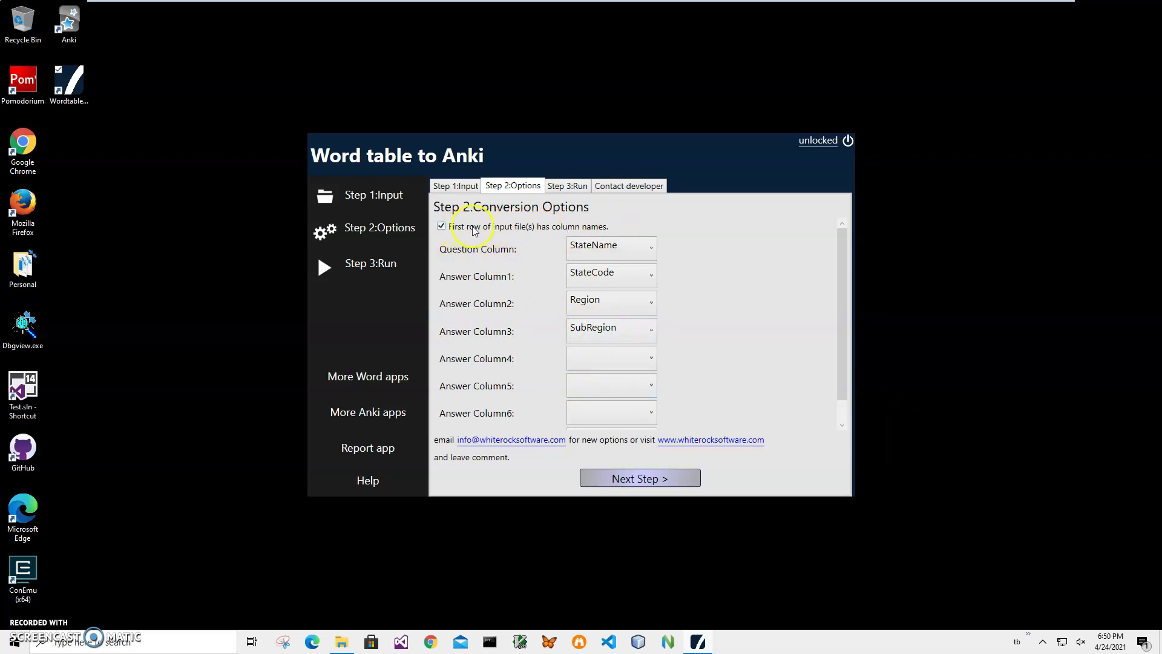
Run the Step 3 conversion and save the output deck as States50.apkg in Documents
{"action": "left_click", "coordinate": [646, 481]}
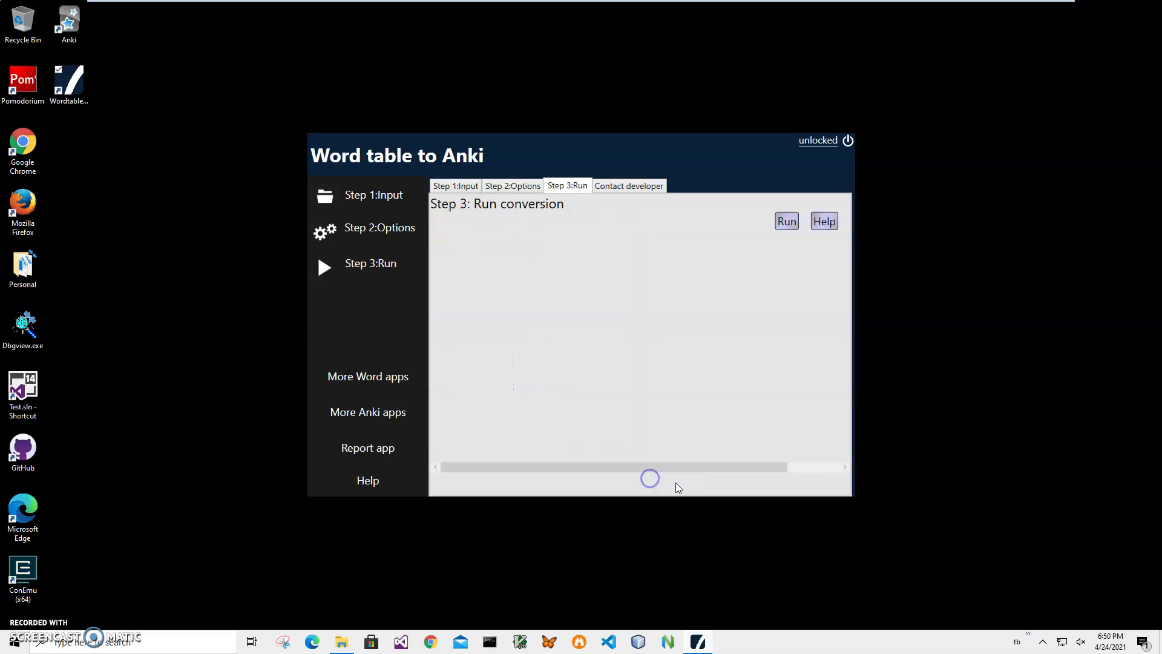
{"action": "left_click", "coordinate": [786, 222]}
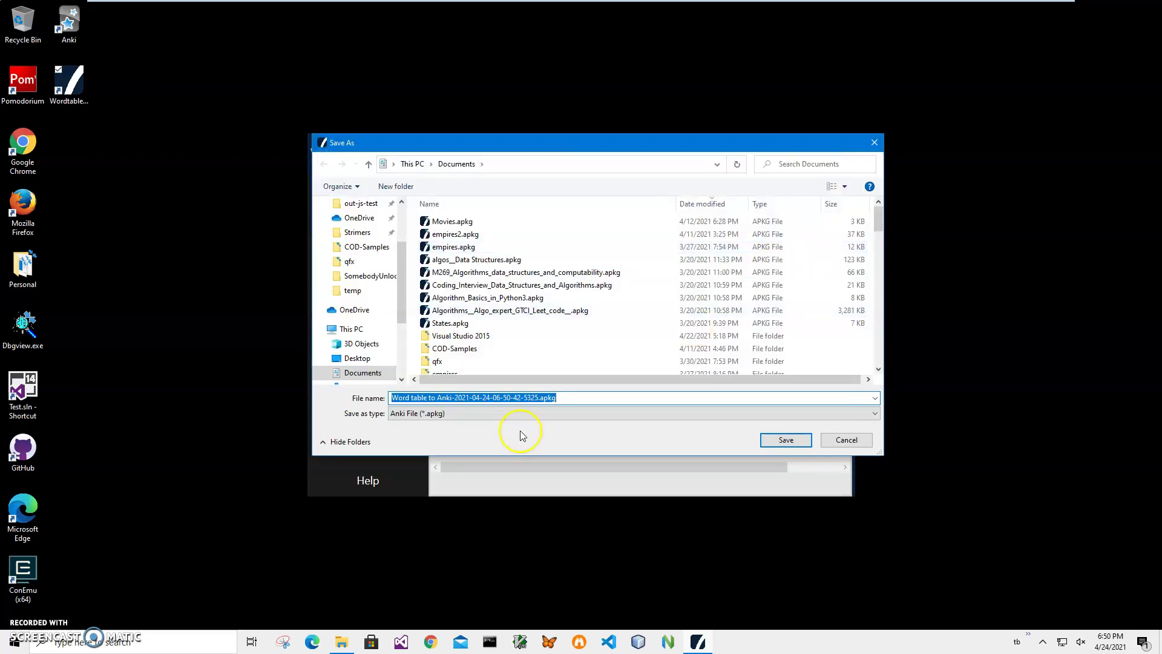
{"action": "left_click", "coordinate": [536, 397]}
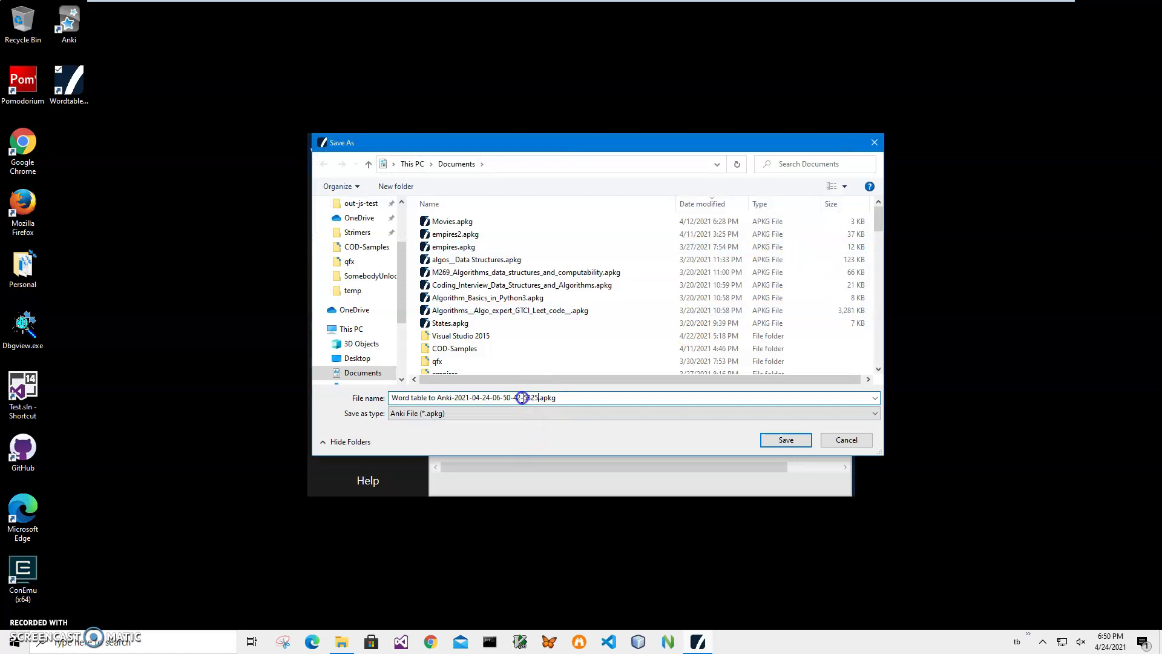
{"action": "left_click", "coordinate": [352, 397]}
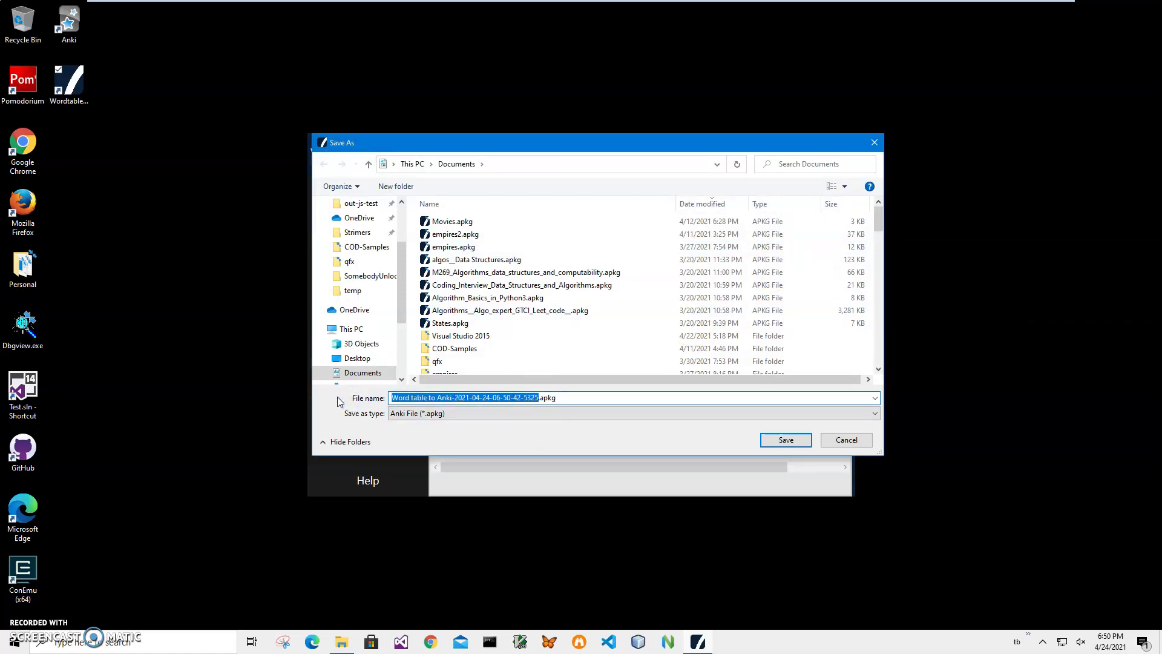
{"action": "type", "text": "States50"}
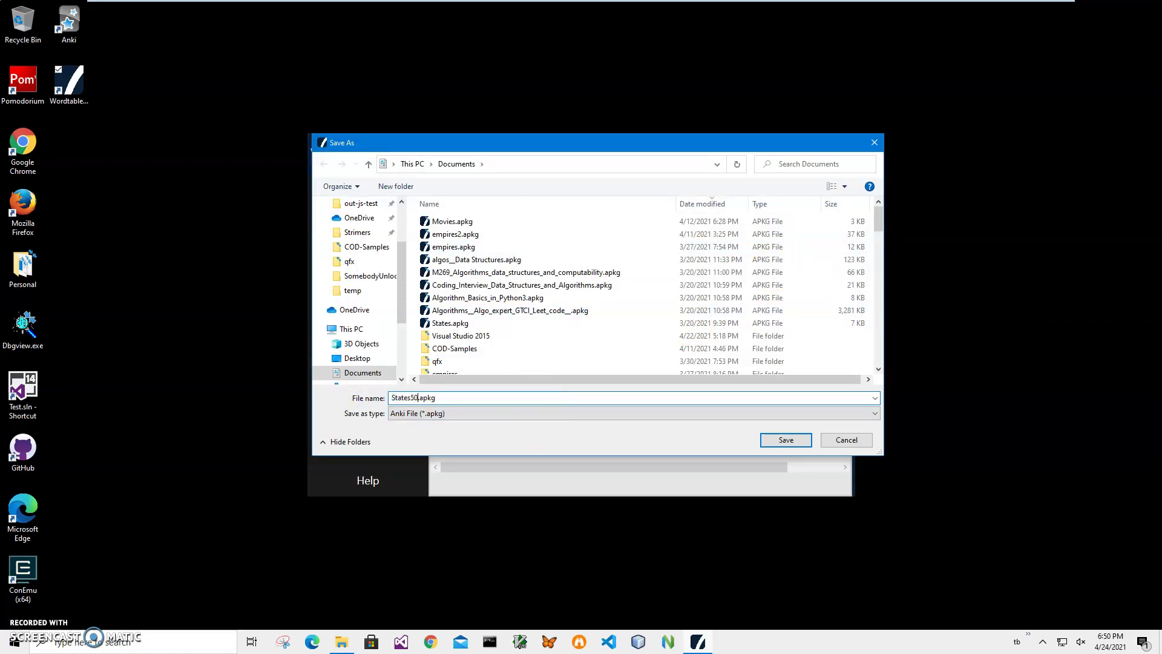
{"action": "left_click", "coordinate": [786, 440]}
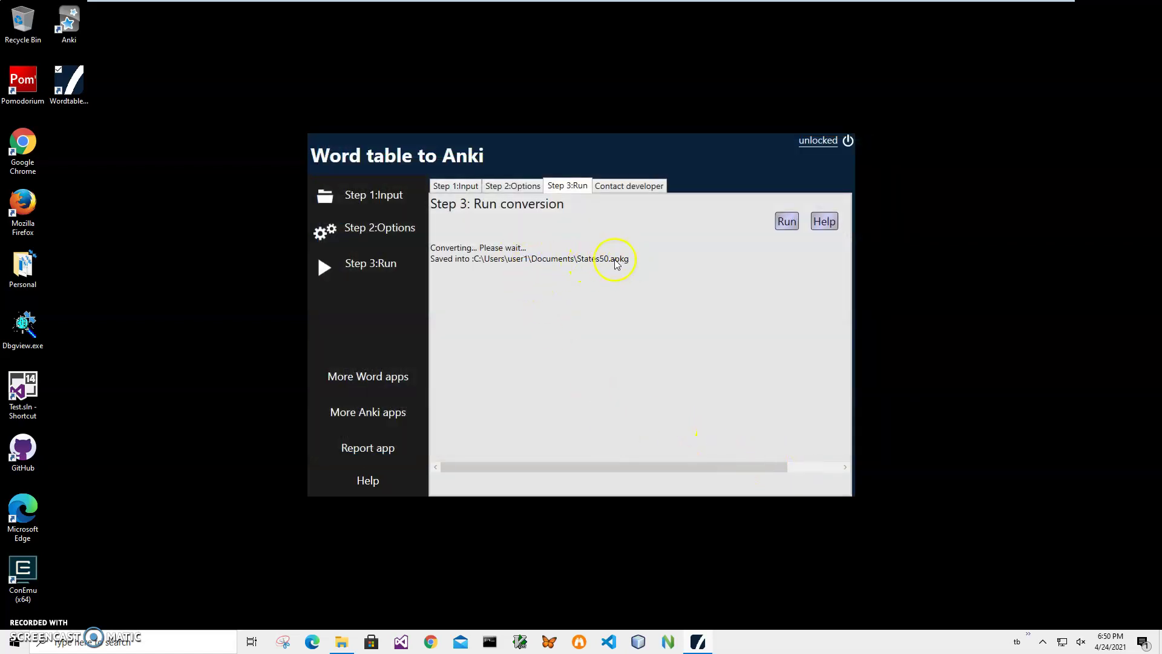
Open States50.apkg in the apkg viewer and enlarge the window to show more rows
{"action": "left_click", "coordinate": [341, 642]}
{"action": "double_click", "coordinate": [490, 345]}
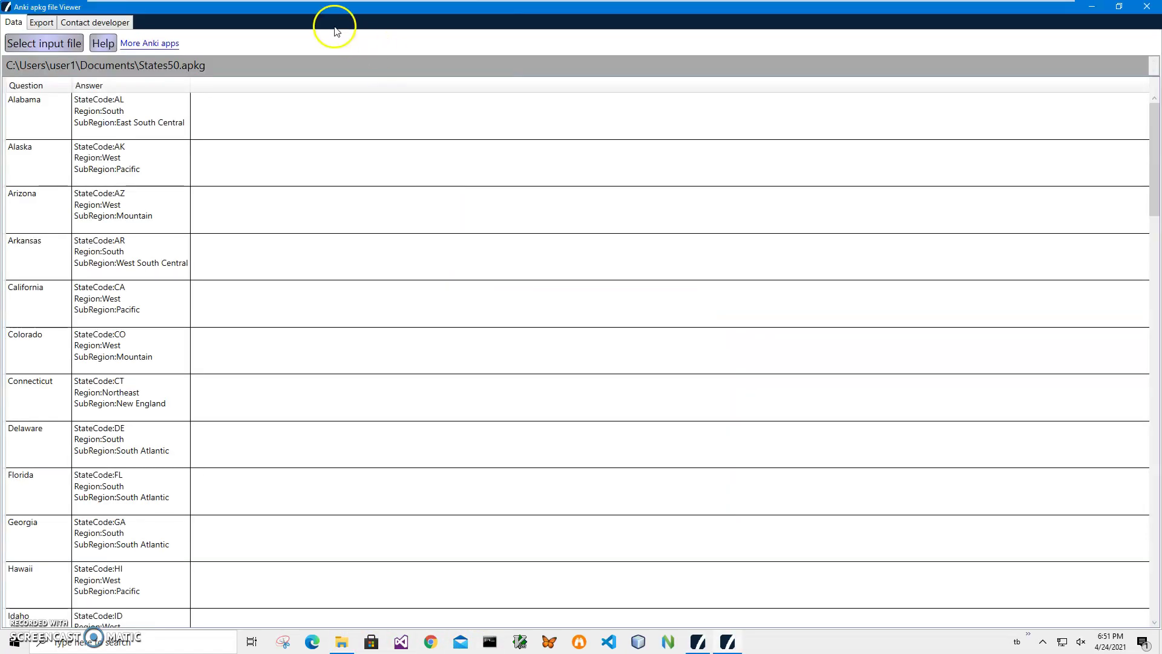
{"action": "double_click", "coordinate": [325, 12]}
{"action": "left_click_drag", "start_coordinate": [439, 65], "coordinate": [616, 72]}
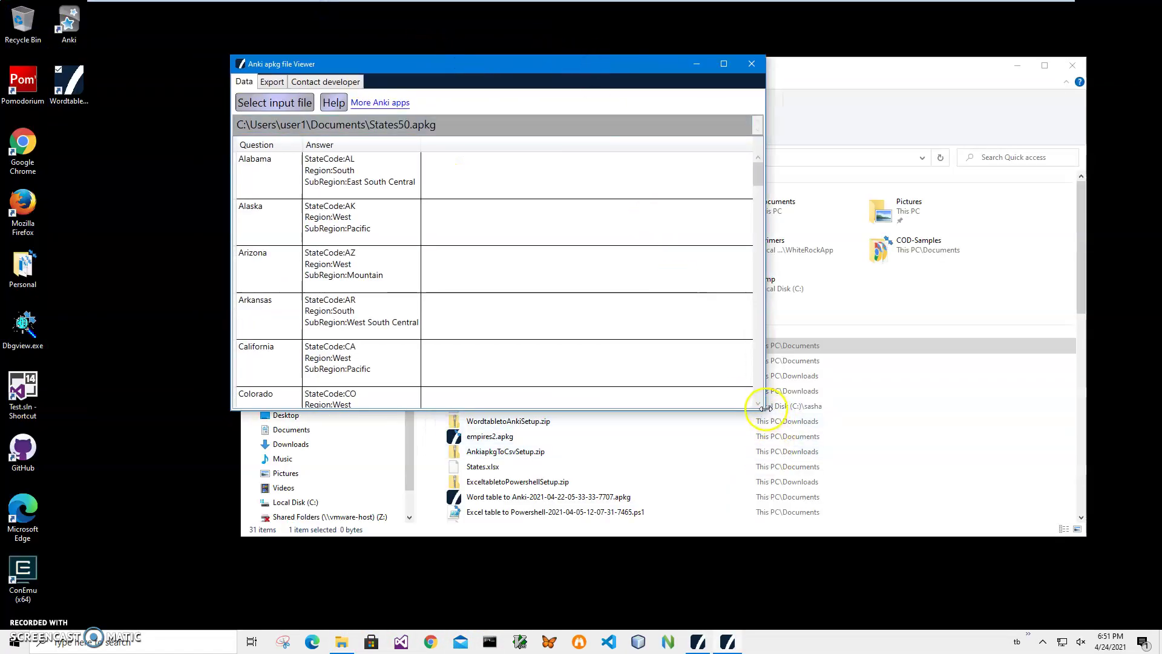
{"action": "left_click_drag", "start_coordinate": [764, 410], "coordinate": [904, 534]}
Check the state entries from Arkansas through Wyoming and view the deck's export formats
{"action": "left_click", "coordinate": [307, 315]}
{"action": "left_click", "coordinate": [297, 426]}
{"action": "left_click", "coordinate": [290, 463]}
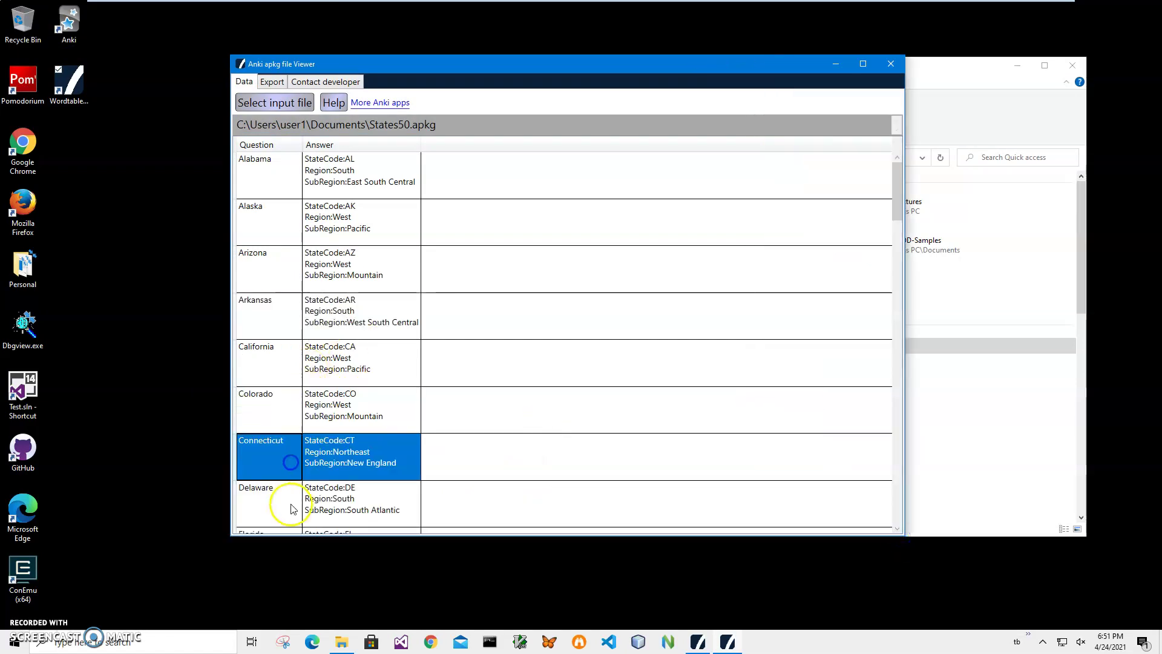
{"action": "left_click", "coordinate": [294, 508]}
{"action": "scroll", "coordinate": [293, 448], "scroll_direction": "down", "scroll_amount": 9}
{"action": "scroll", "coordinate": [307, 426], "scroll_direction": "down", "scroll_amount": 5}
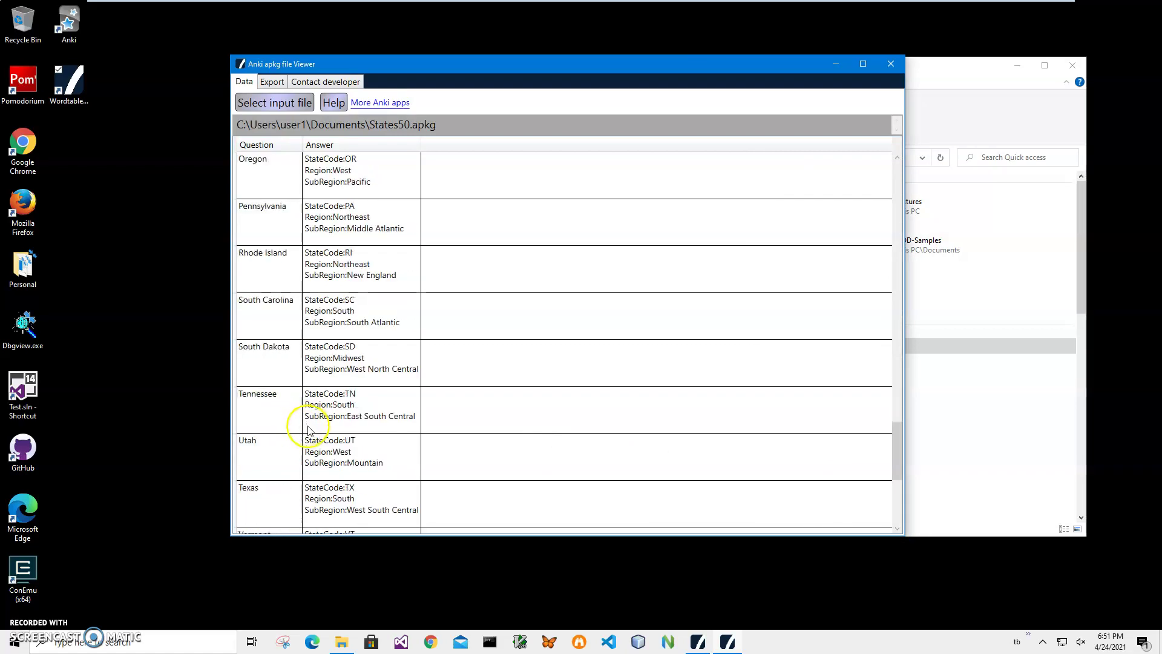
{"action": "scroll", "coordinate": [312, 423], "scroll_direction": "up", "scroll_amount": 4}
{"action": "scroll", "coordinate": [312, 420], "scroll_direction": "up", "scroll_amount": 10}
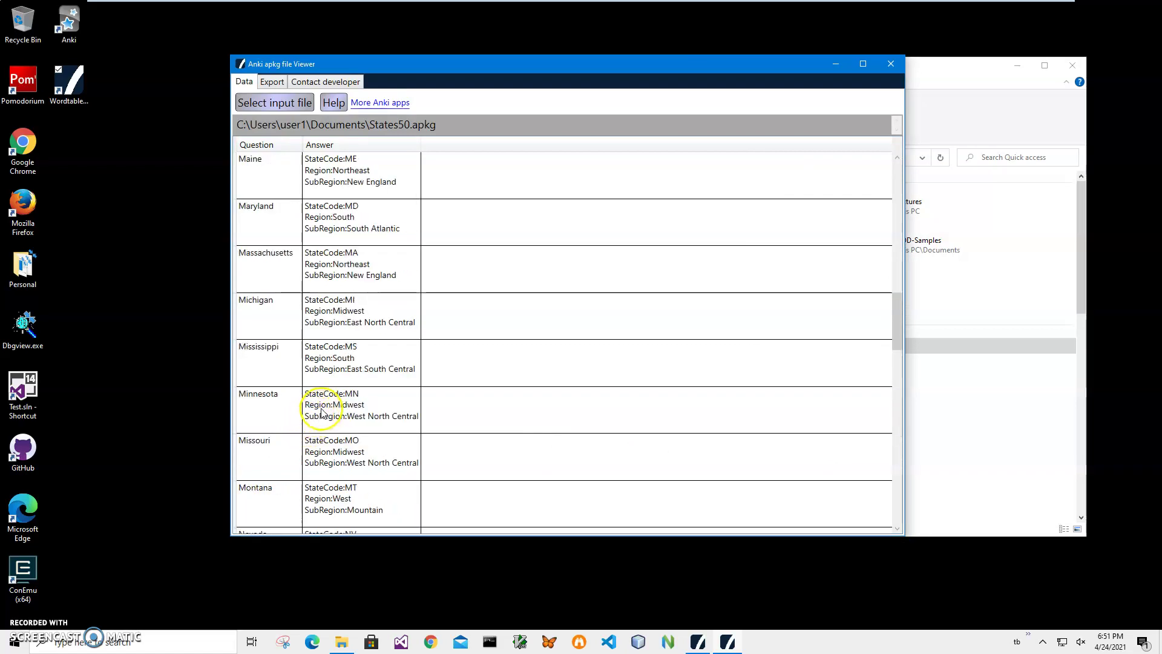
{"action": "scroll", "coordinate": [322, 406], "scroll_direction": "down", "scroll_amount": 12}
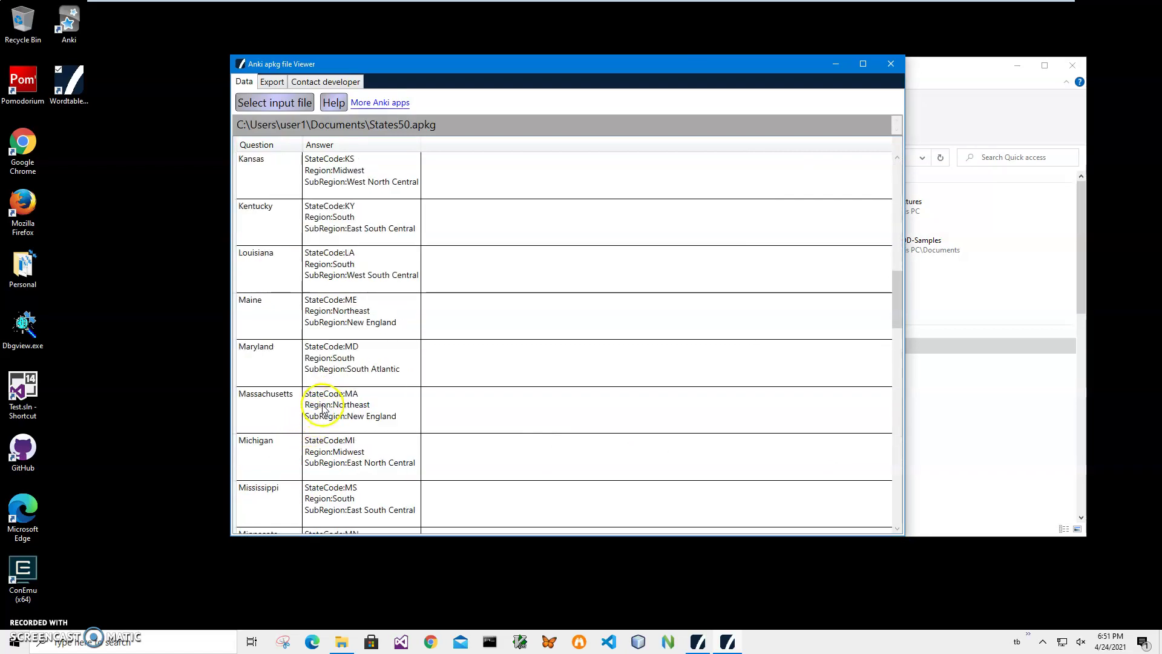
{"action": "scroll", "coordinate": [325, 409], "scroll_direction": "down", "scroll_amount": 2}
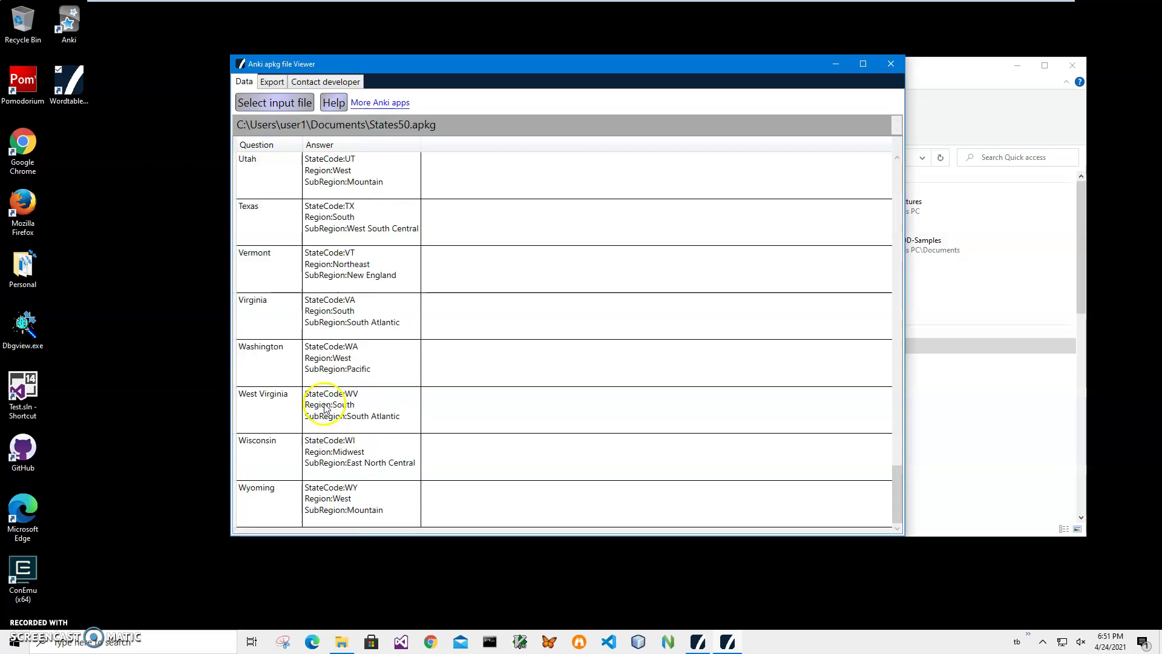
{"action": "left_click", "coordinate": [325, 458]}
{"action": "left_click", "coordinate": [328, 494]}
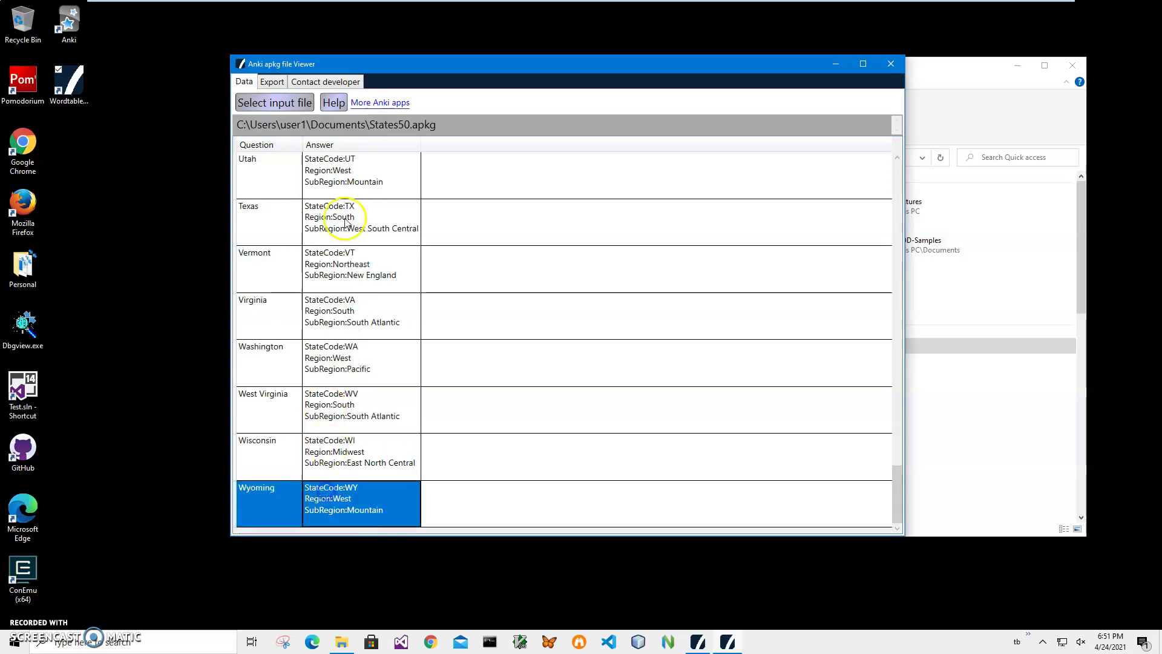
{"action": "left_click", "coordinate": [271, 82]}
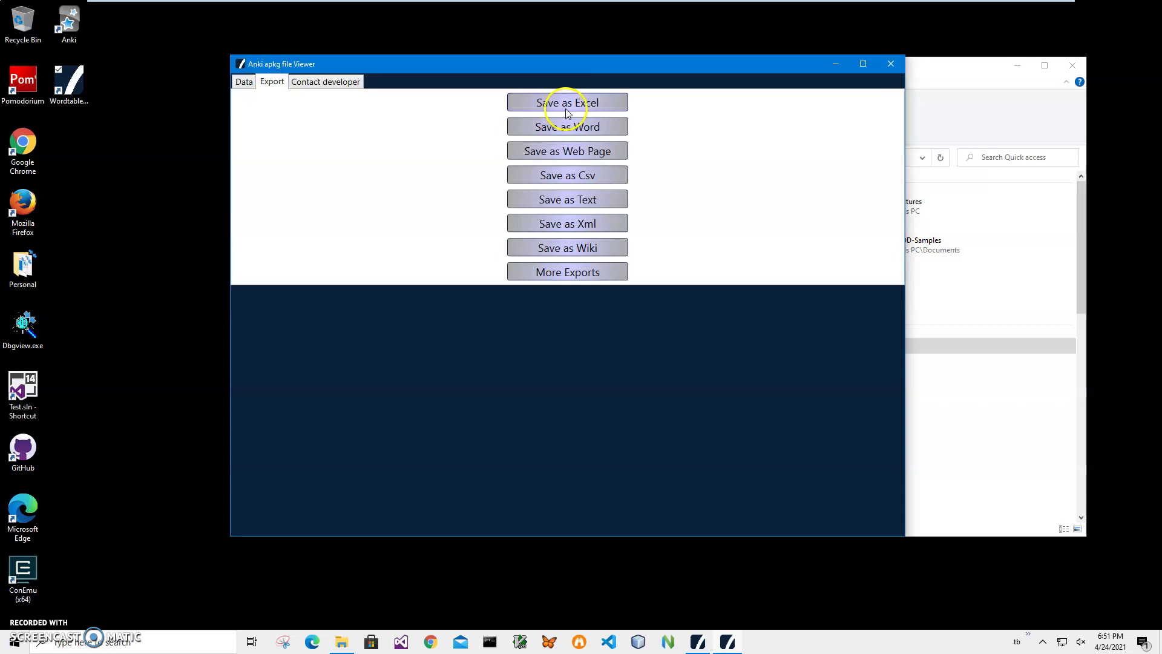
Close the apkg viewer and launch Anki from the desktop shortcut
{"action": "left_click", "coordinate": [893, 64]}
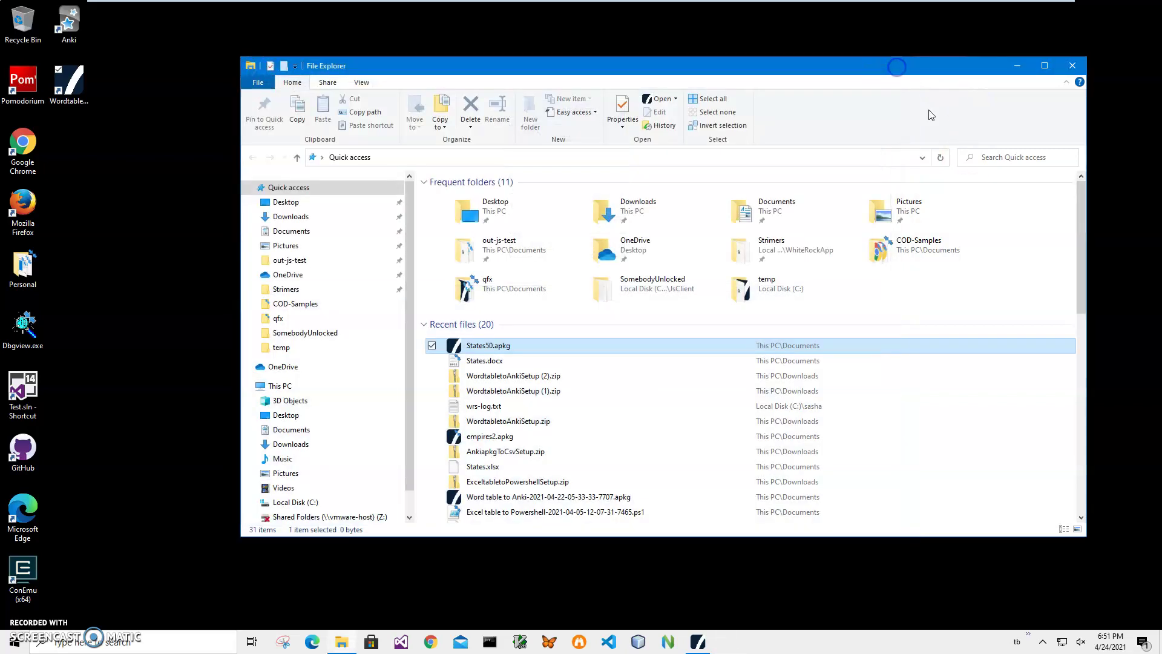
{"action": "left_click", "coordinate": [70, 85]}
{"action": "left_click", "coordinate": [70, 23]}
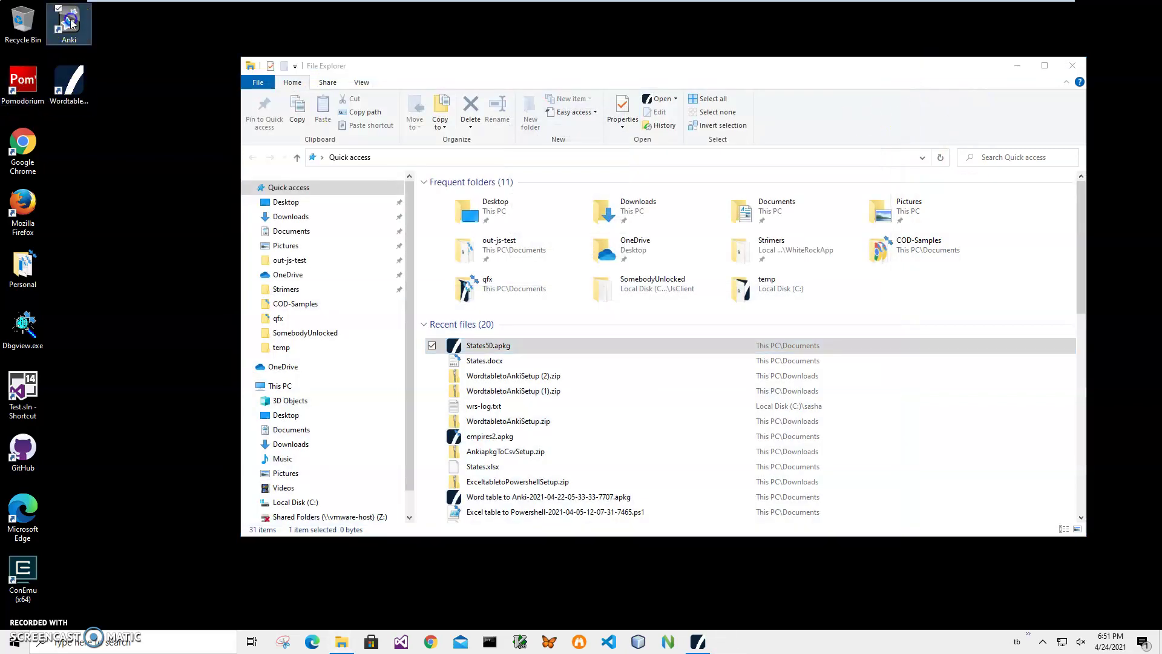
{"action": "left_click", "coordinate": [244, 85]}
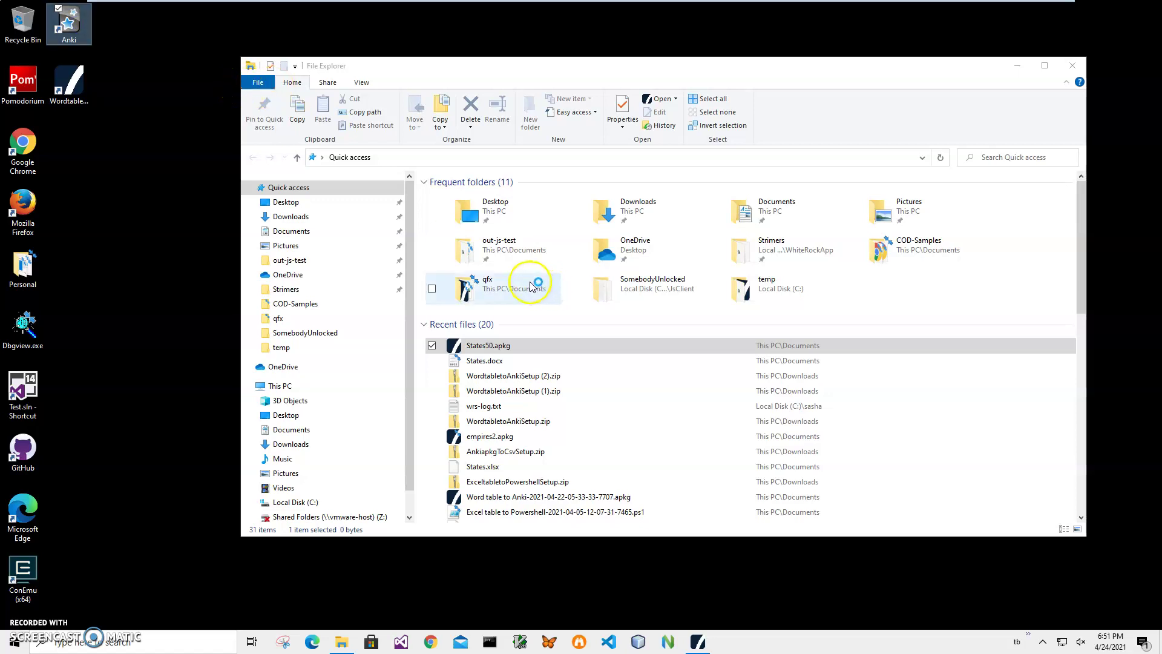
{"action": "double_click", "coordinate": [513, 346]}
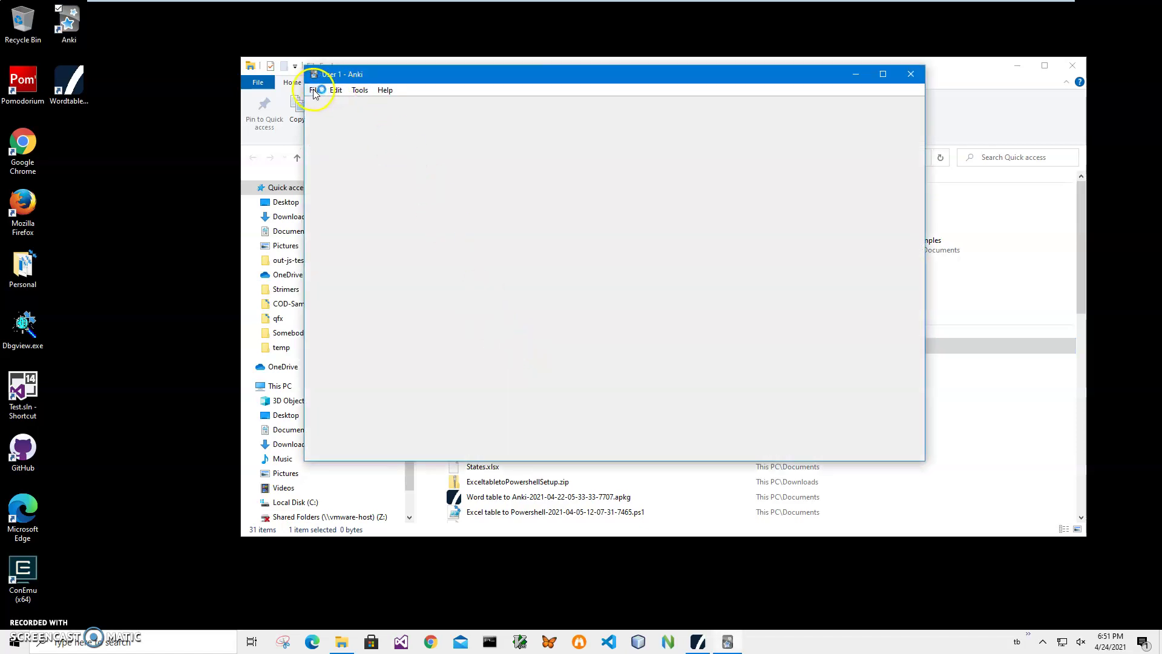
Import States50.apkg via File > Import and dismiss the 50-note import report
{"action": "left_click", "coordinate": [313, 91]}
{"action": "left_click", "coordinate": [350, 121]}
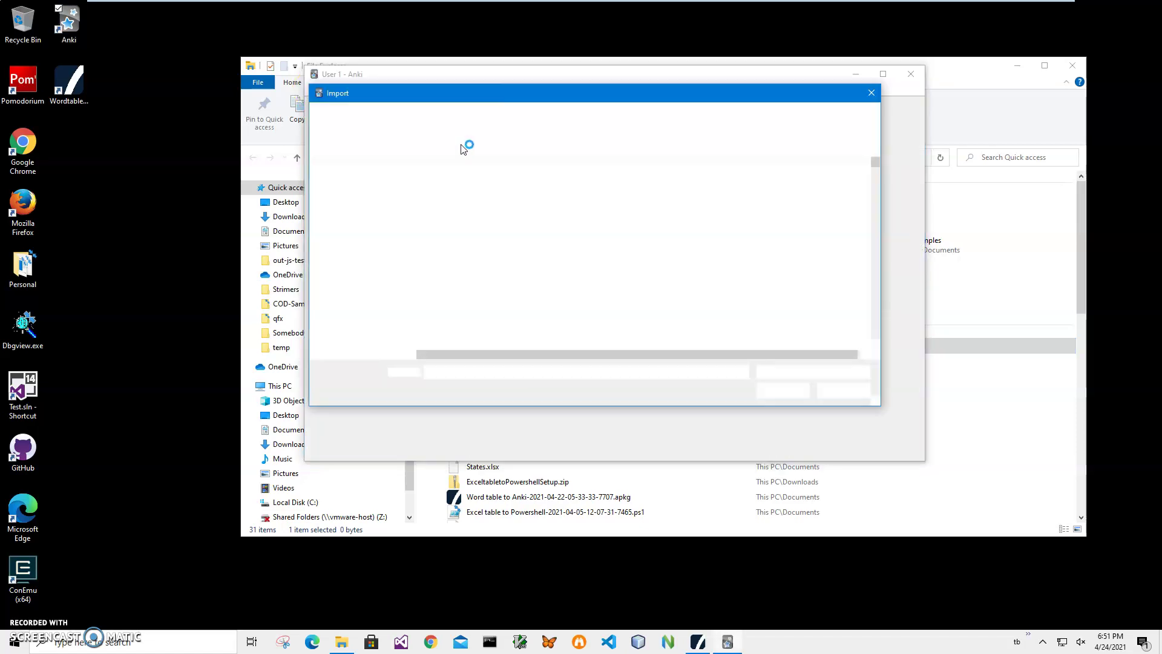
{"action": "double_click", "coordinate": [454, 162]}
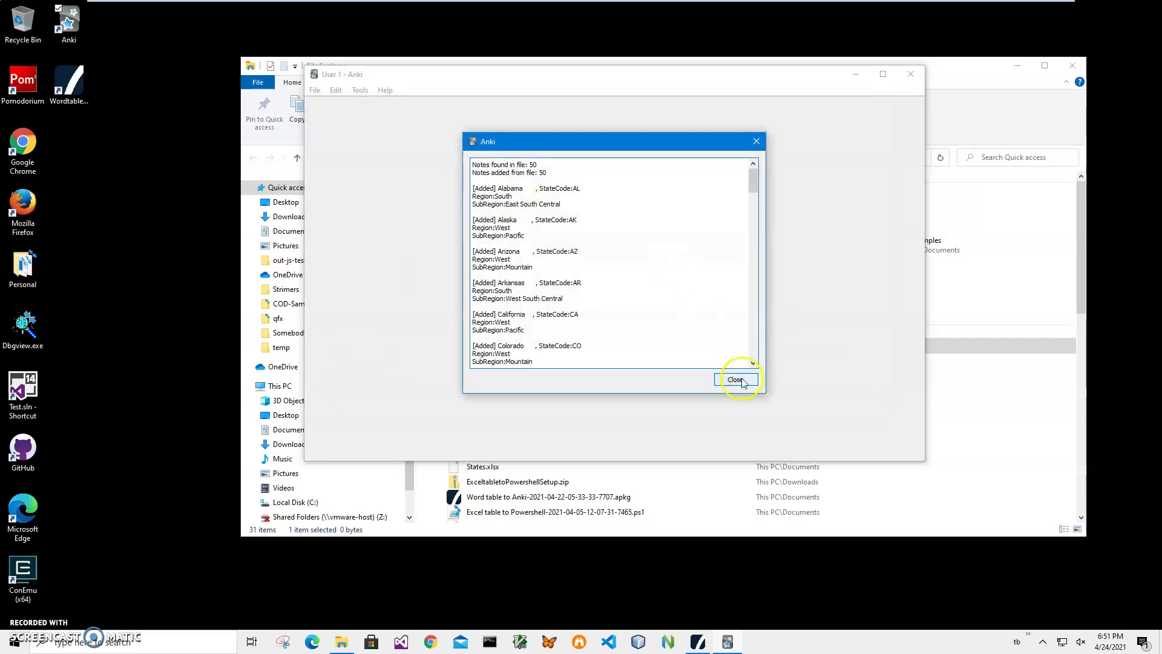
{"action": "left_click", "coordinate": [736, 379]}
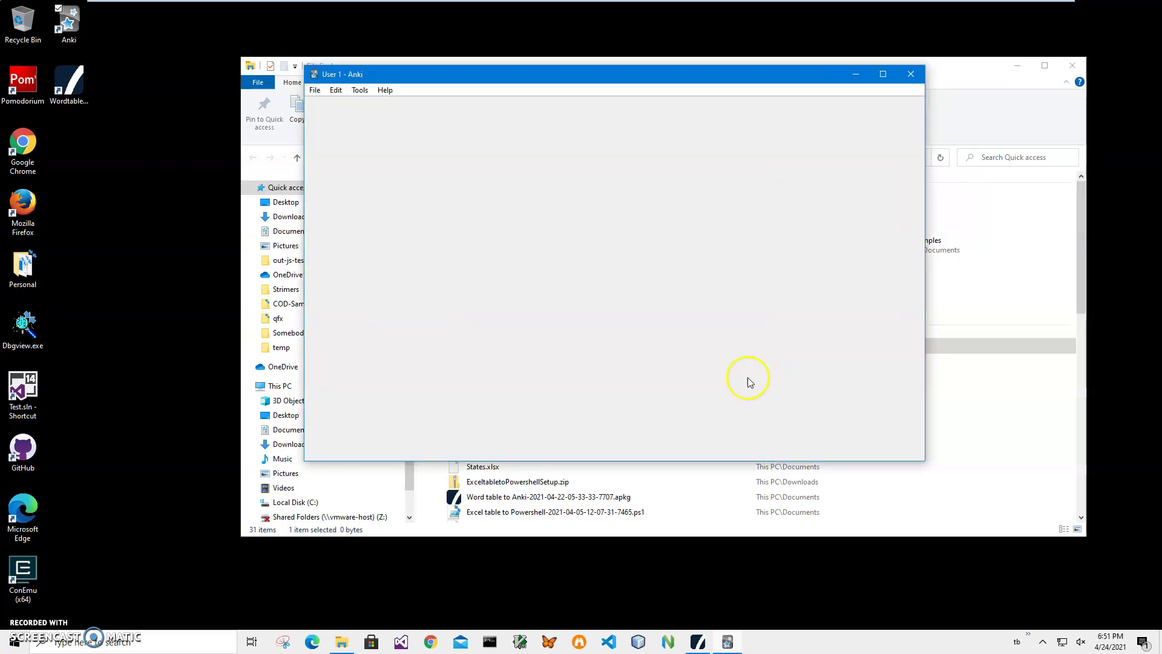
Pick the States50 deck through Tools > Study Deck and start the study session
{"action": "left_click", "coordinate": [360, 90]}
{"action": "left_click", "coordinate": [379, 102]}
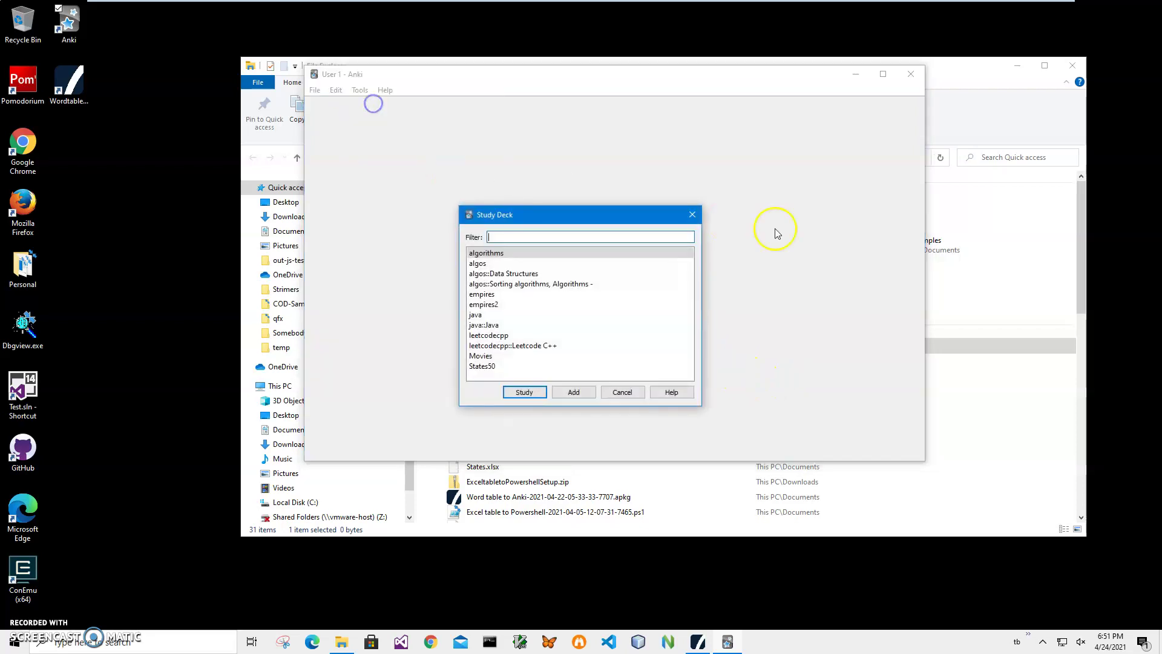
{"action": "left_click", "coordinate": [497, 366]}
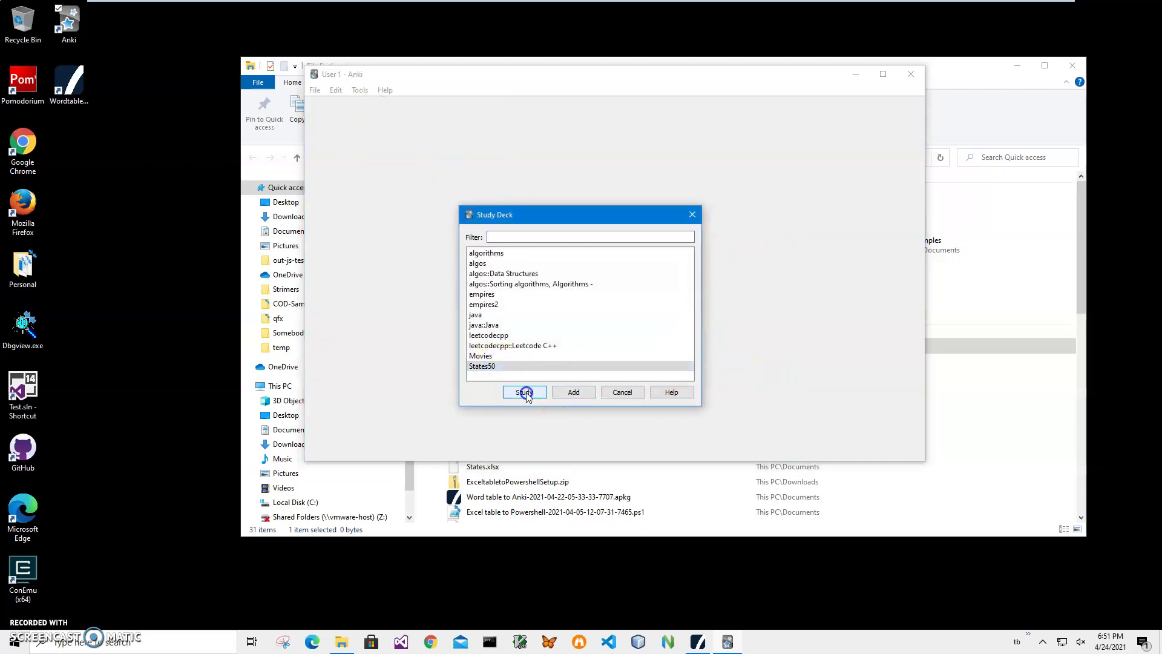
{"action": "left_click", "coordinate": [525, 392]}
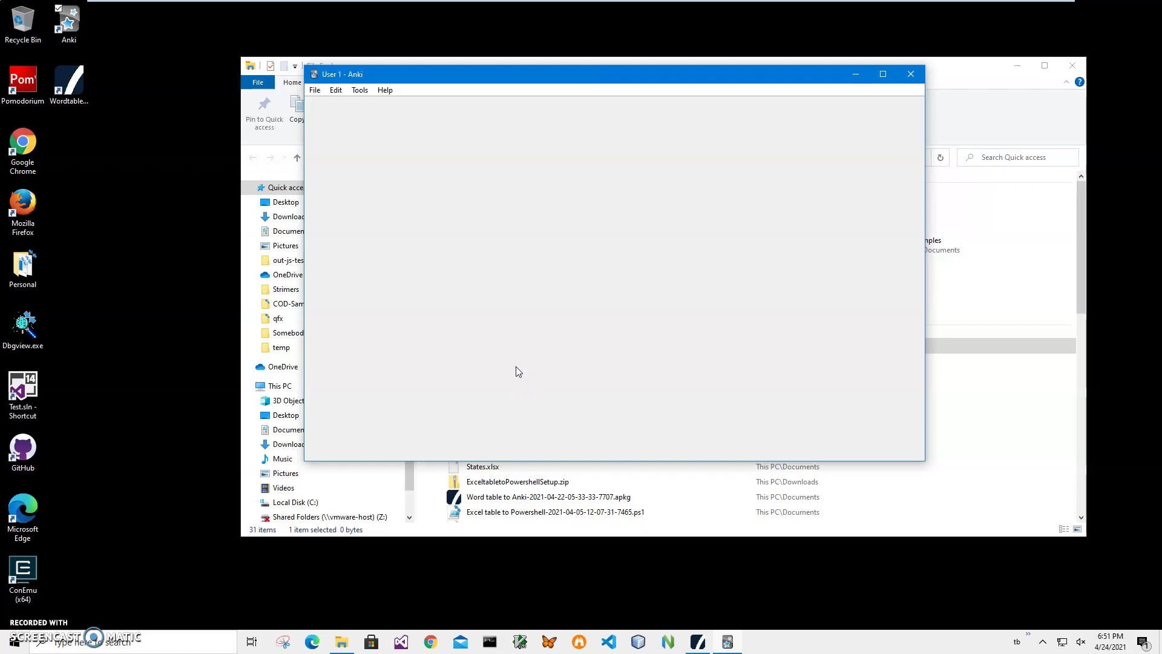
{"action": "left_click_drag", "start_coordinate": [454, 77], "coordinate": [431, 74]}
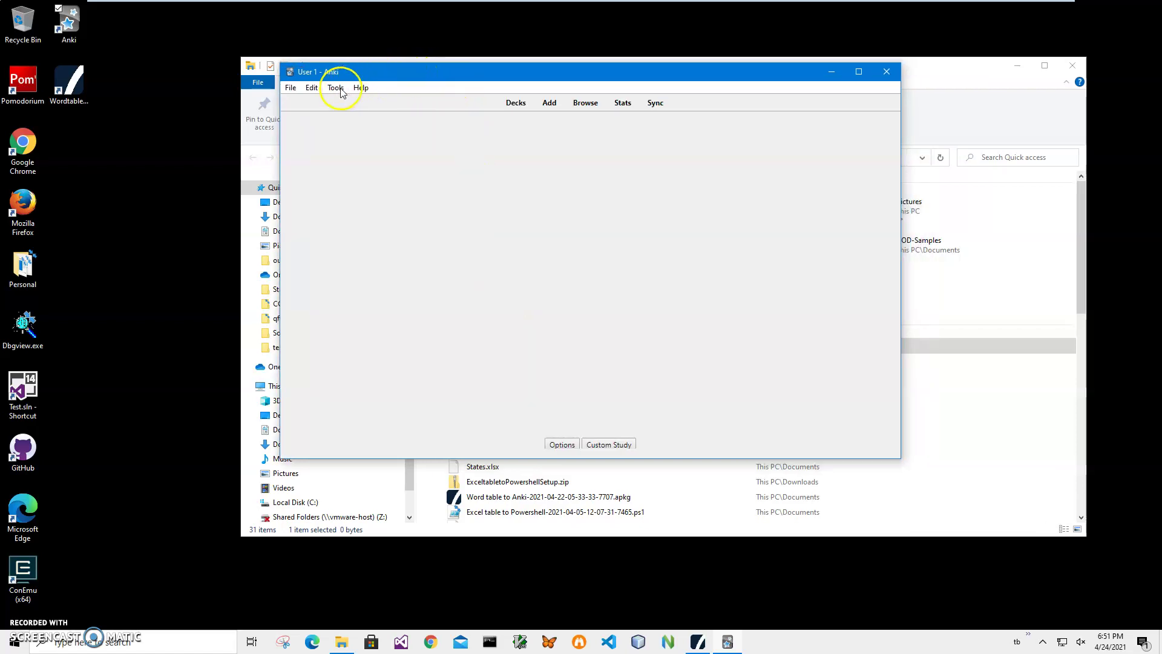
{"action": "left_click", "coordinate": [656, 173]}
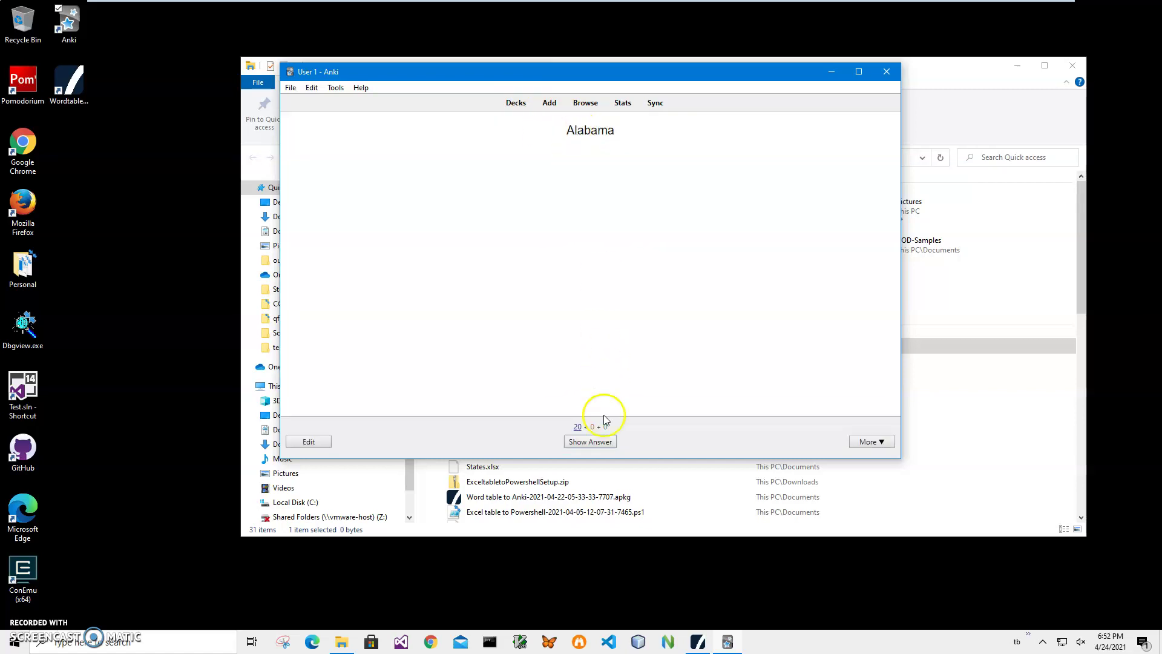
Reveal Alabama's answer (StateCode:AL), grade it Good, then reveal Alaska's answer
{"action": "left_click", "coordinate": [589, 448]}
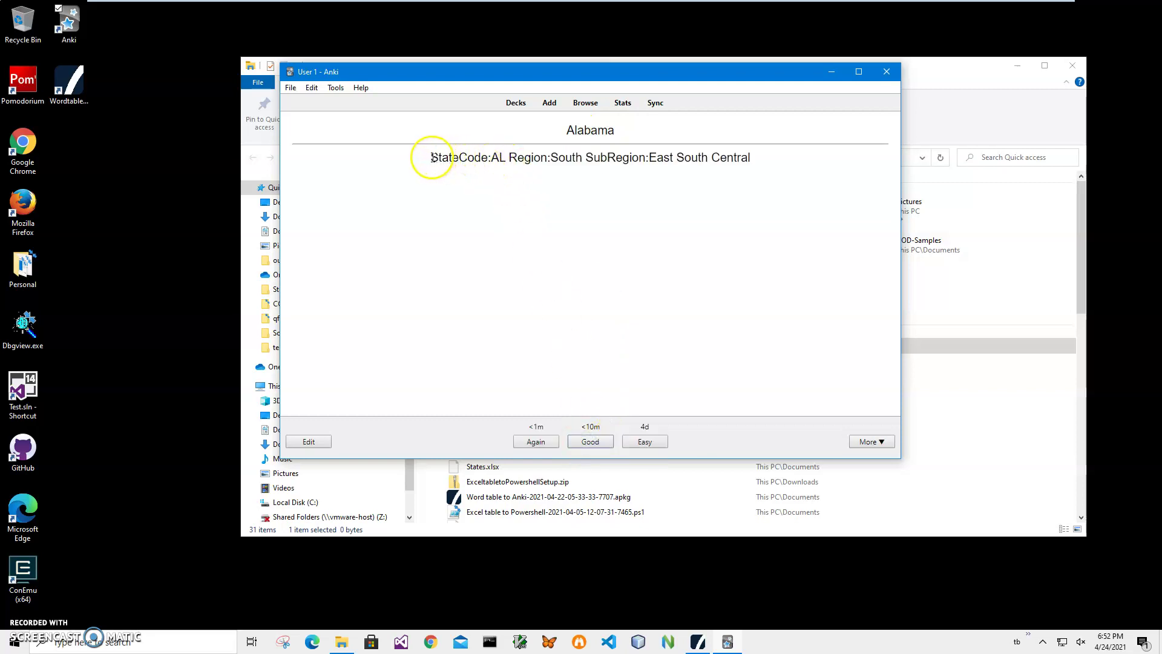
{"action": "left_click", "coordinate": [508, 159]}
{"action": "double_click", "coordinate": [448, 158]}
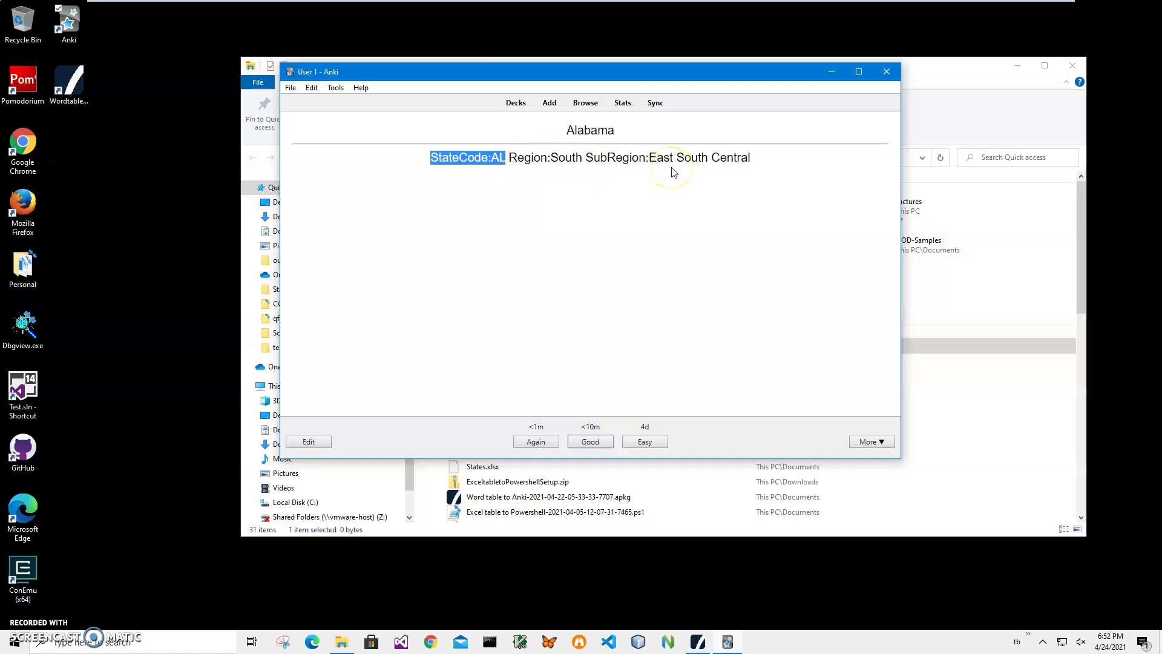
{"action": "left_click", "coordinate": [544, 167]}
{"action": "left_click", "coordinate": [592, 443]}
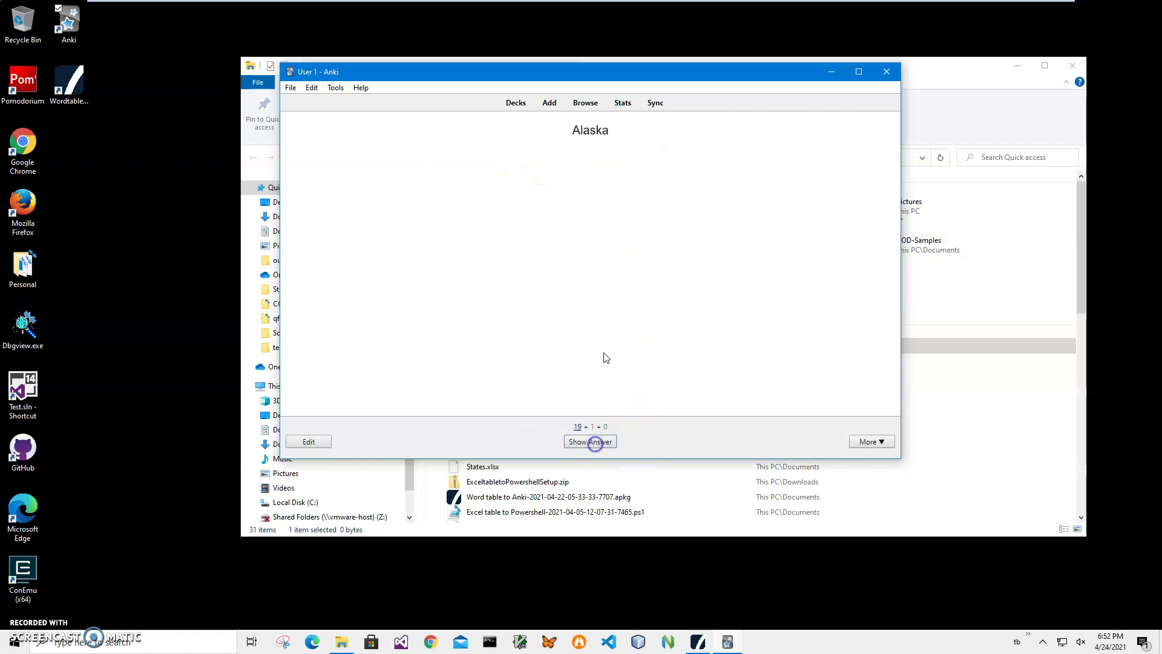
{"action": "left_click", "coordinate": [594, 442]}
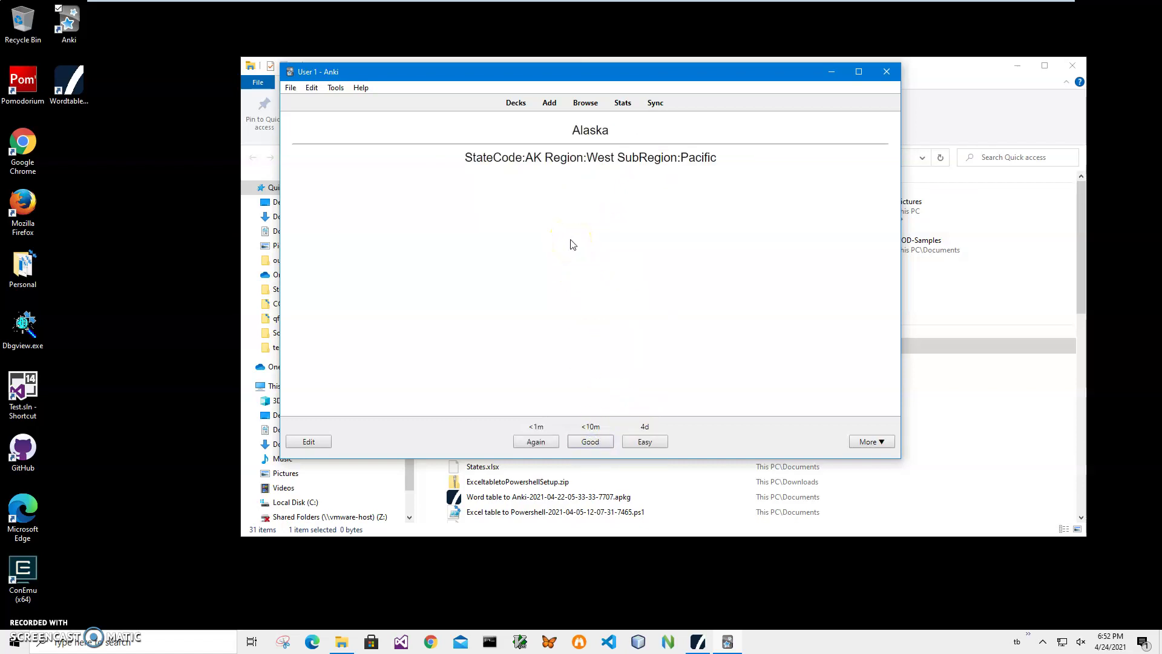